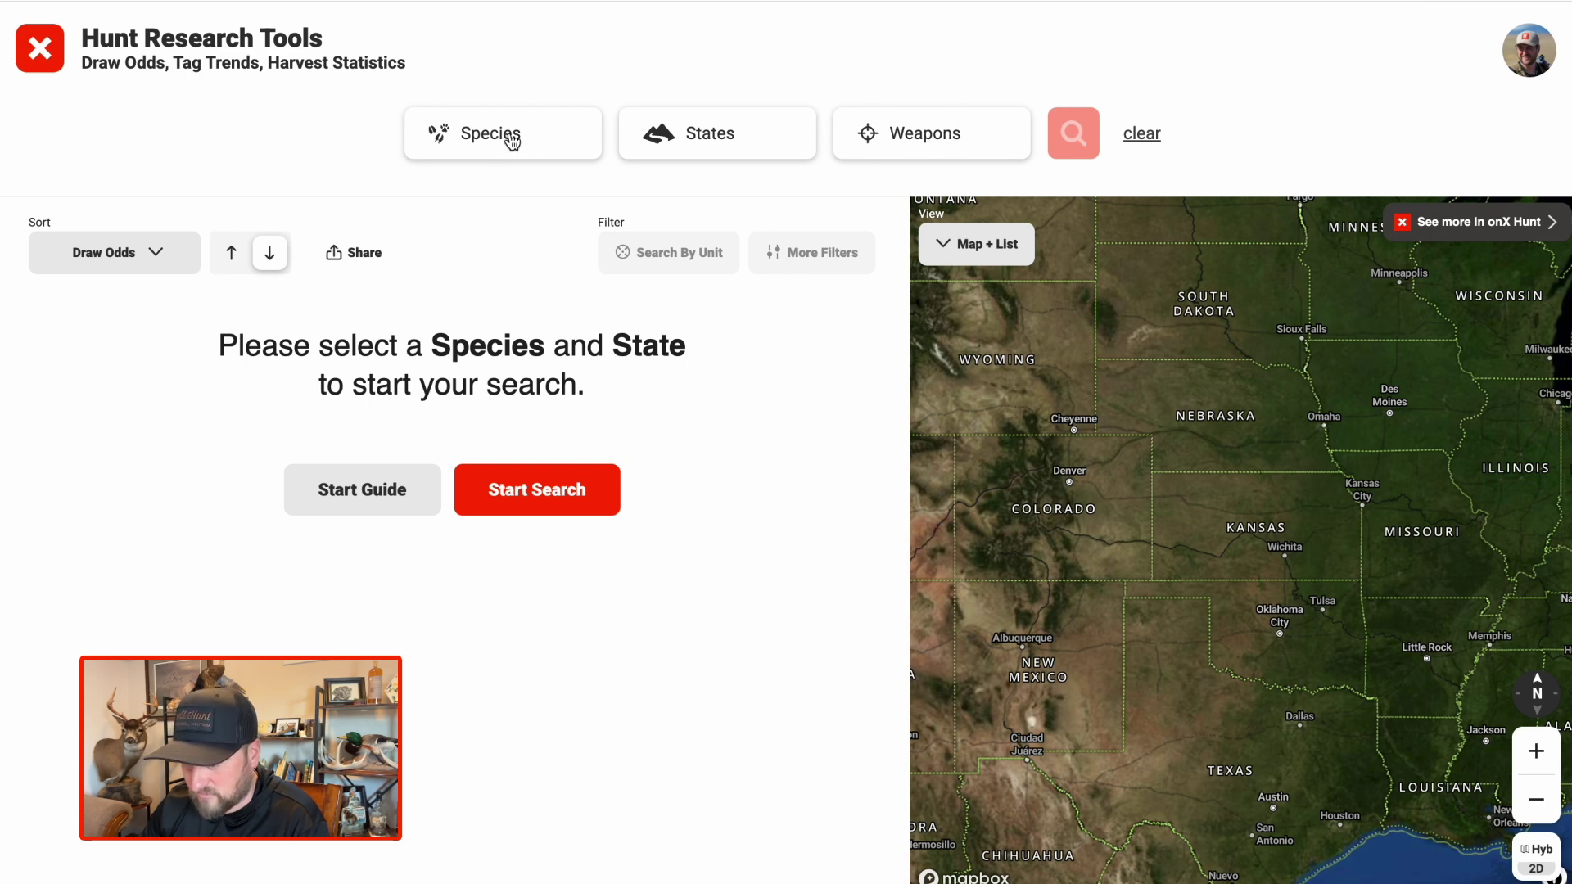
Start a new hunt search with Elk as the species and bring up the states map.
click(548, 491)
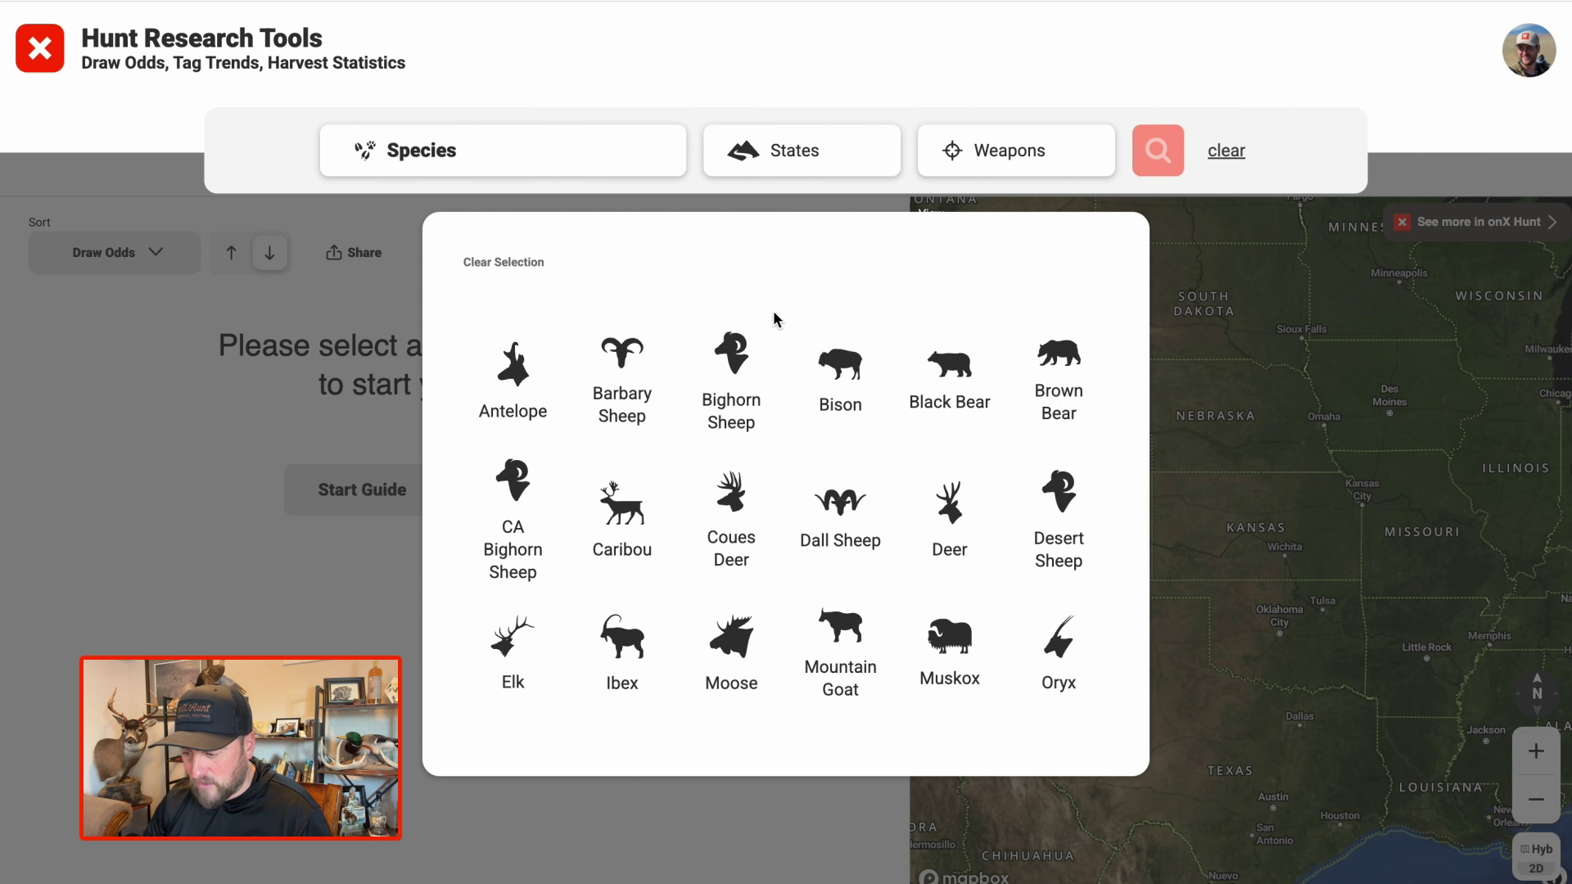
click(509, 663)
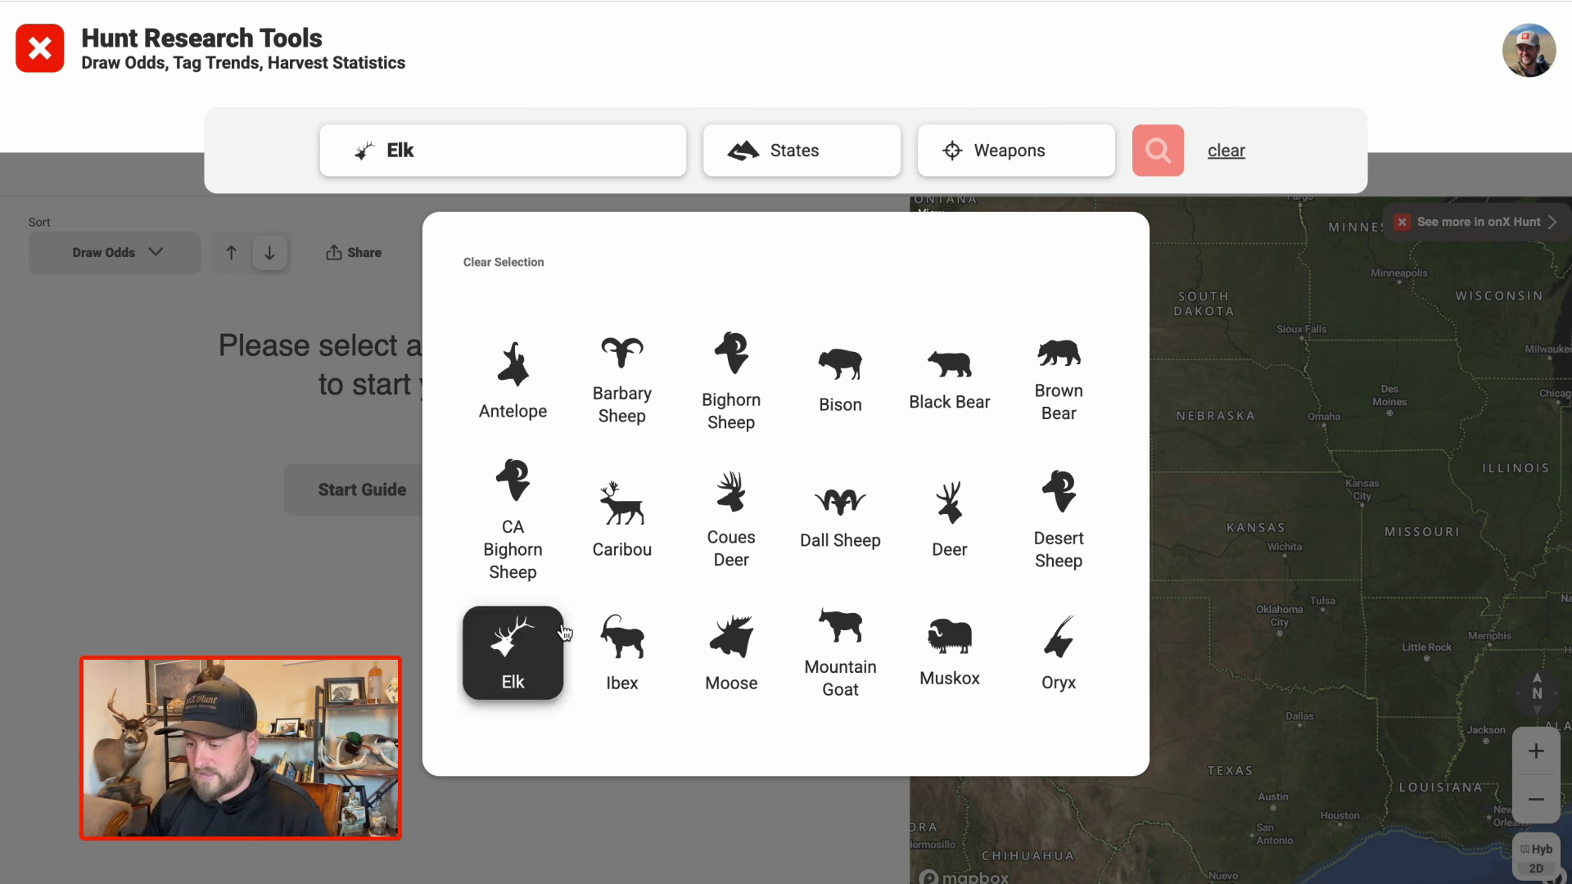
click(802, 155)
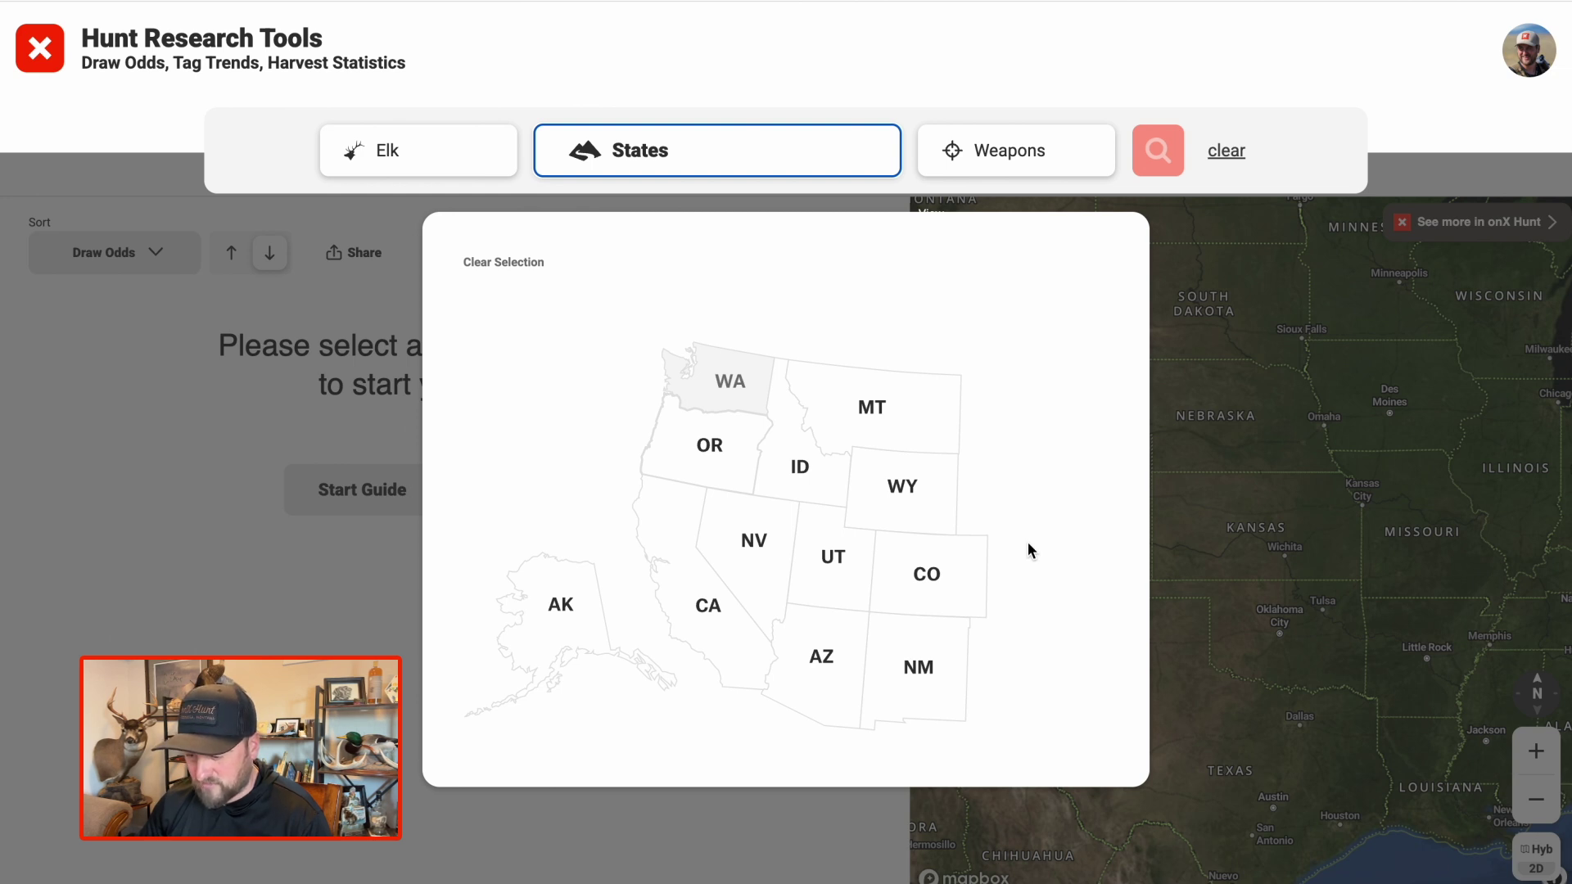
Pick AZ on the states map, then bring up the Weapons list.
click(822, 675)
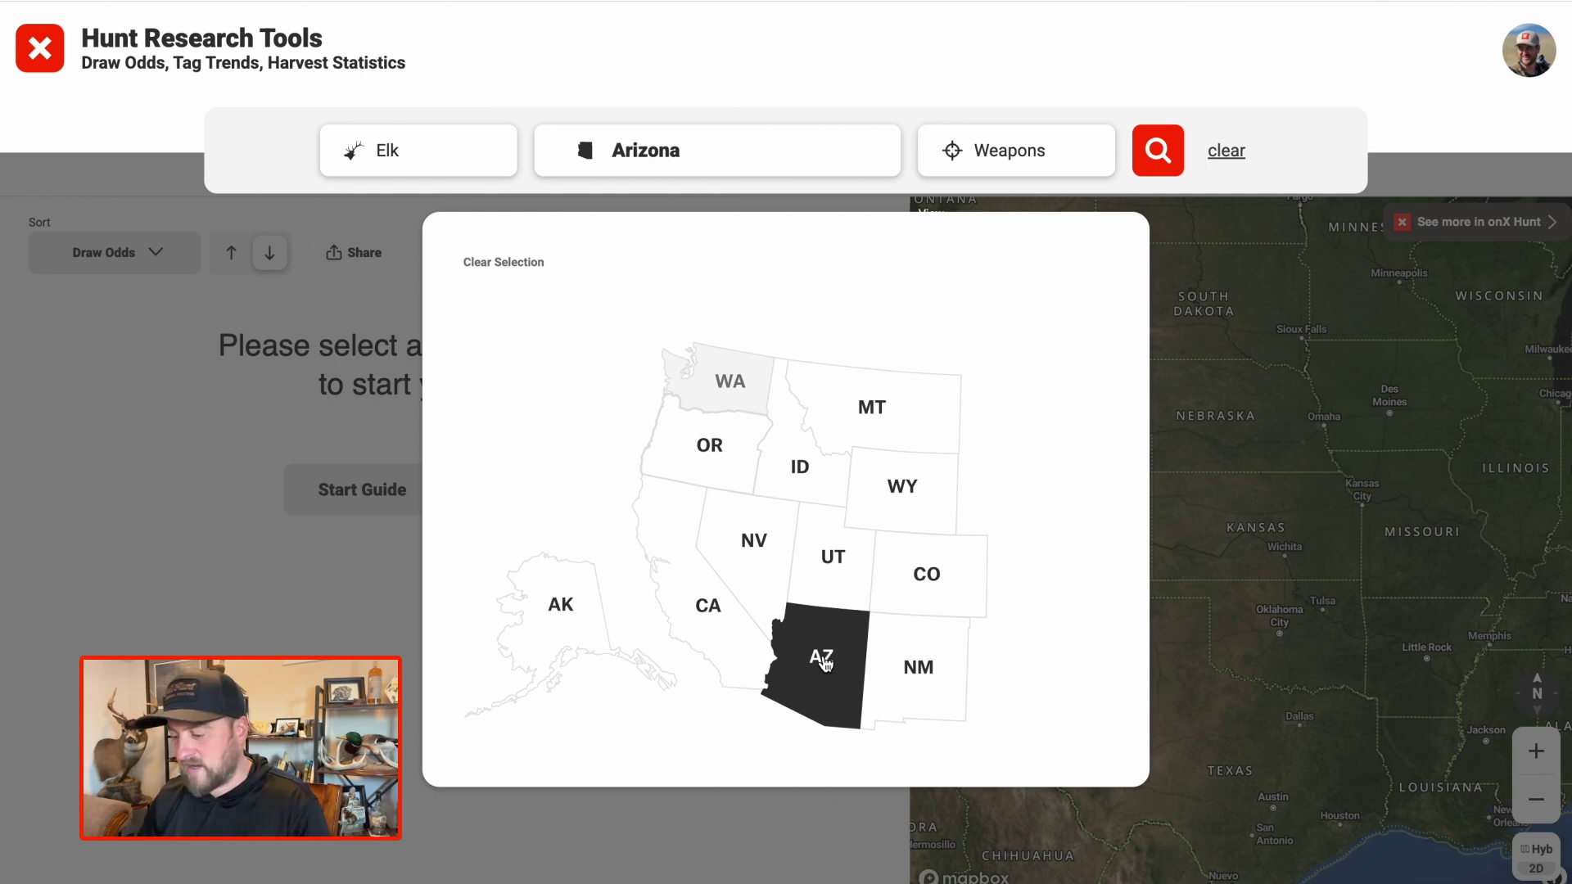
click(999, 165)
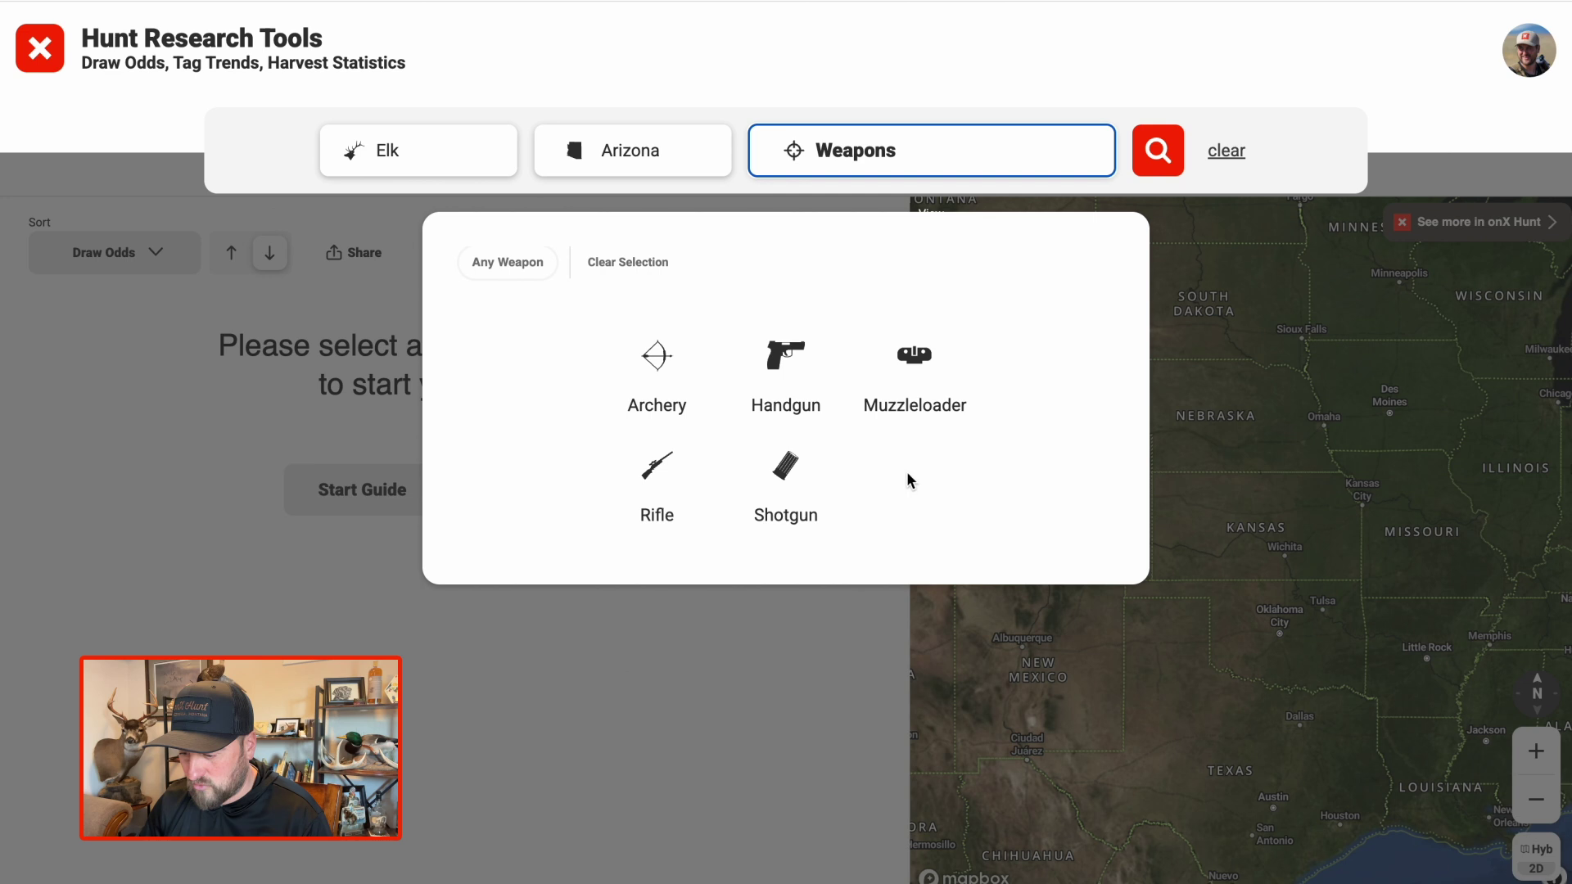
Set the weapon to Rifle and run the search, returning 165 Arizona elk hunts.
click(648, 501)
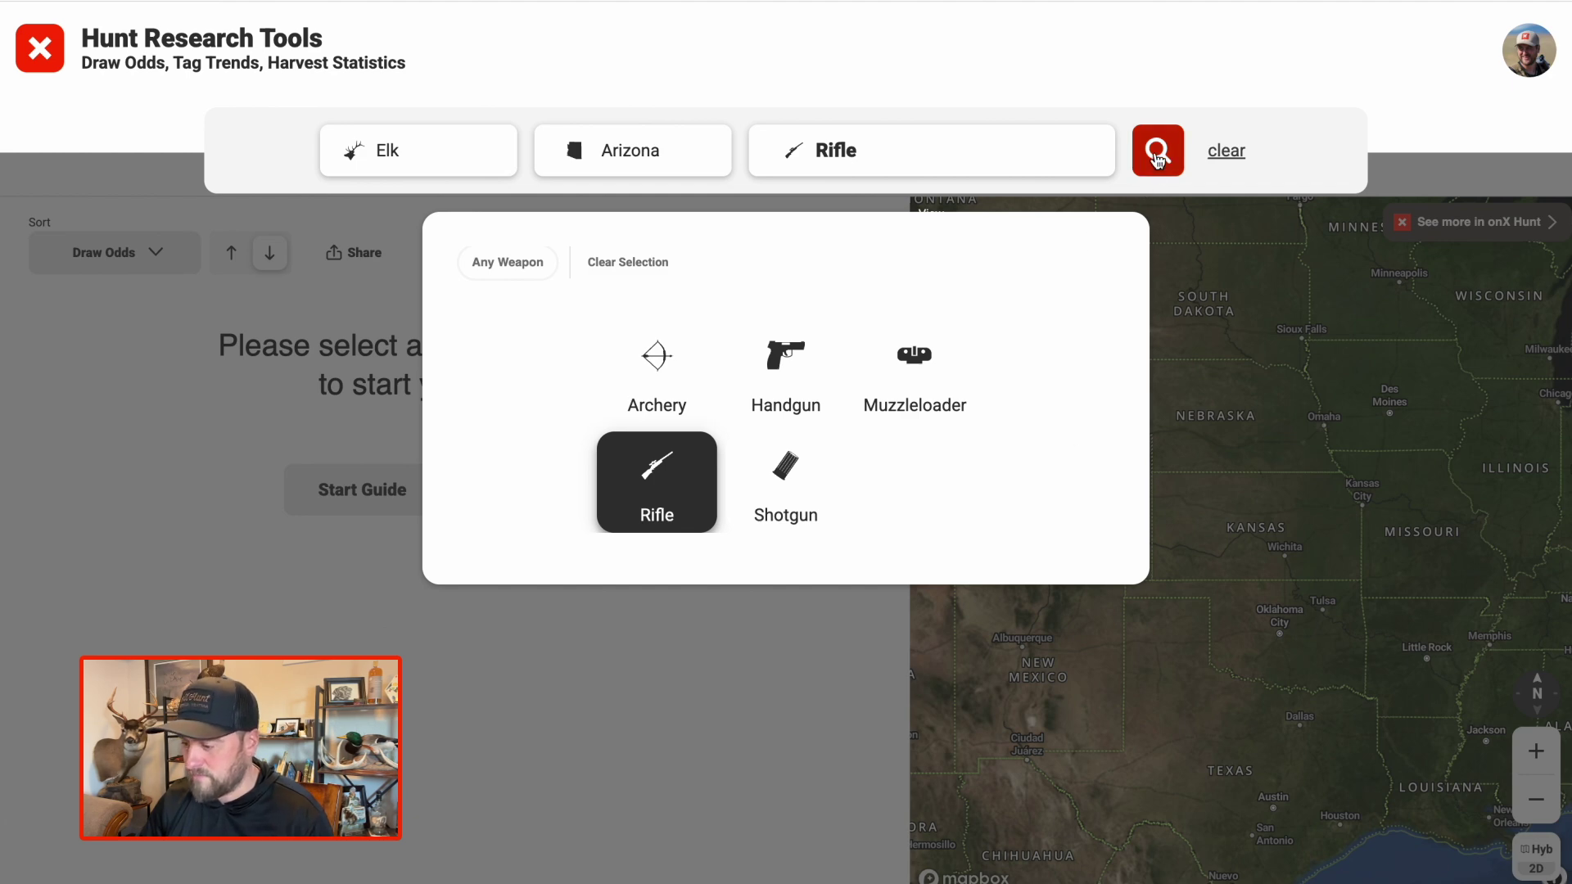
click(1156, 154)
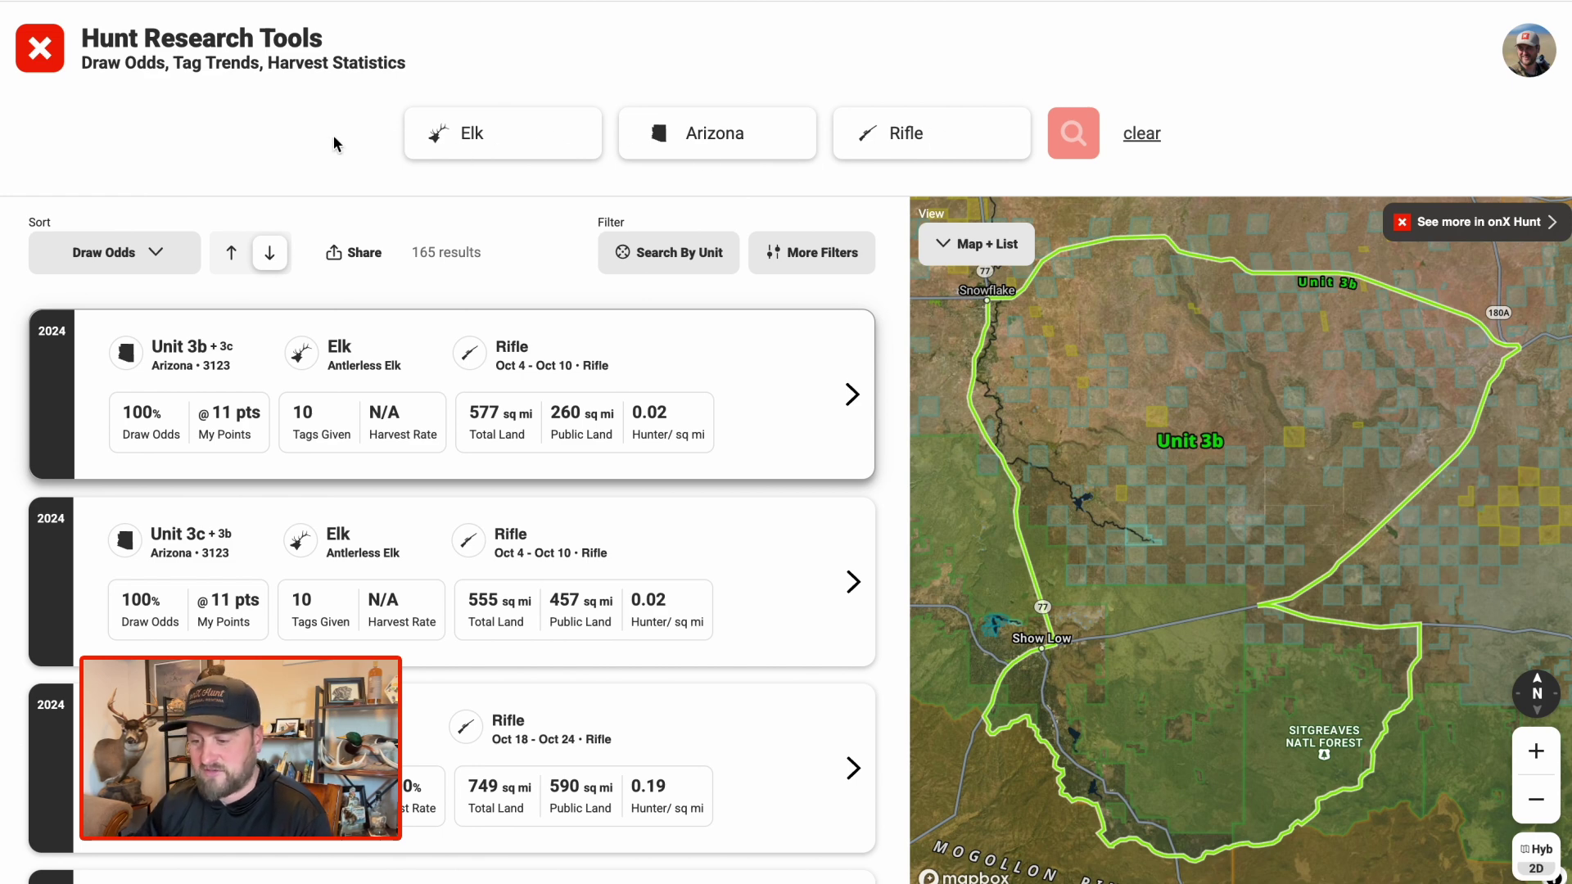
click(531, 144)
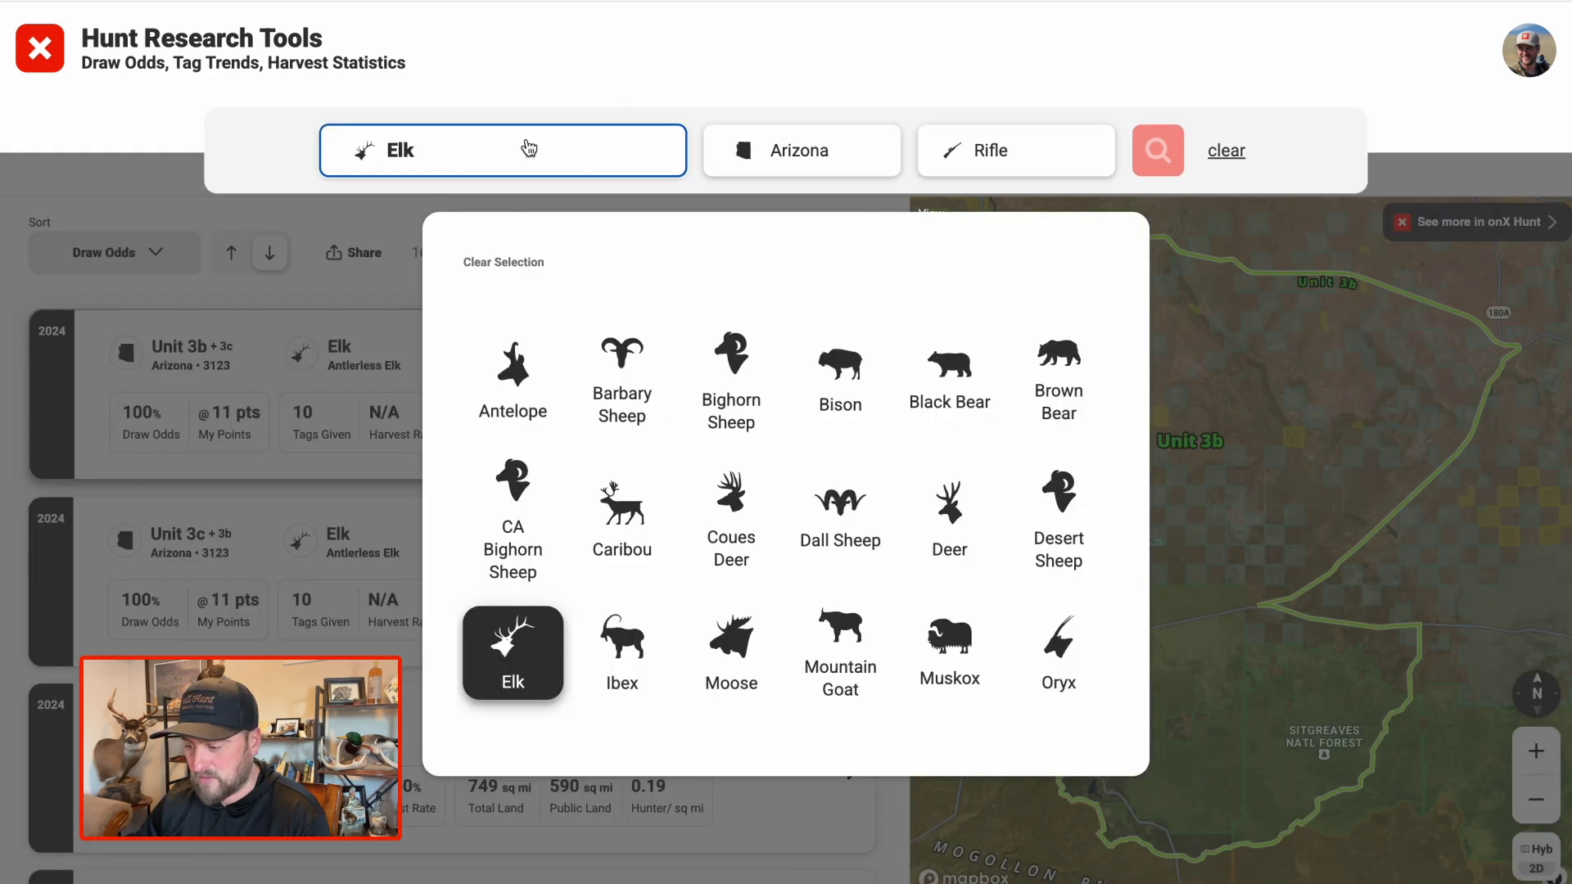
click(1167, 161)
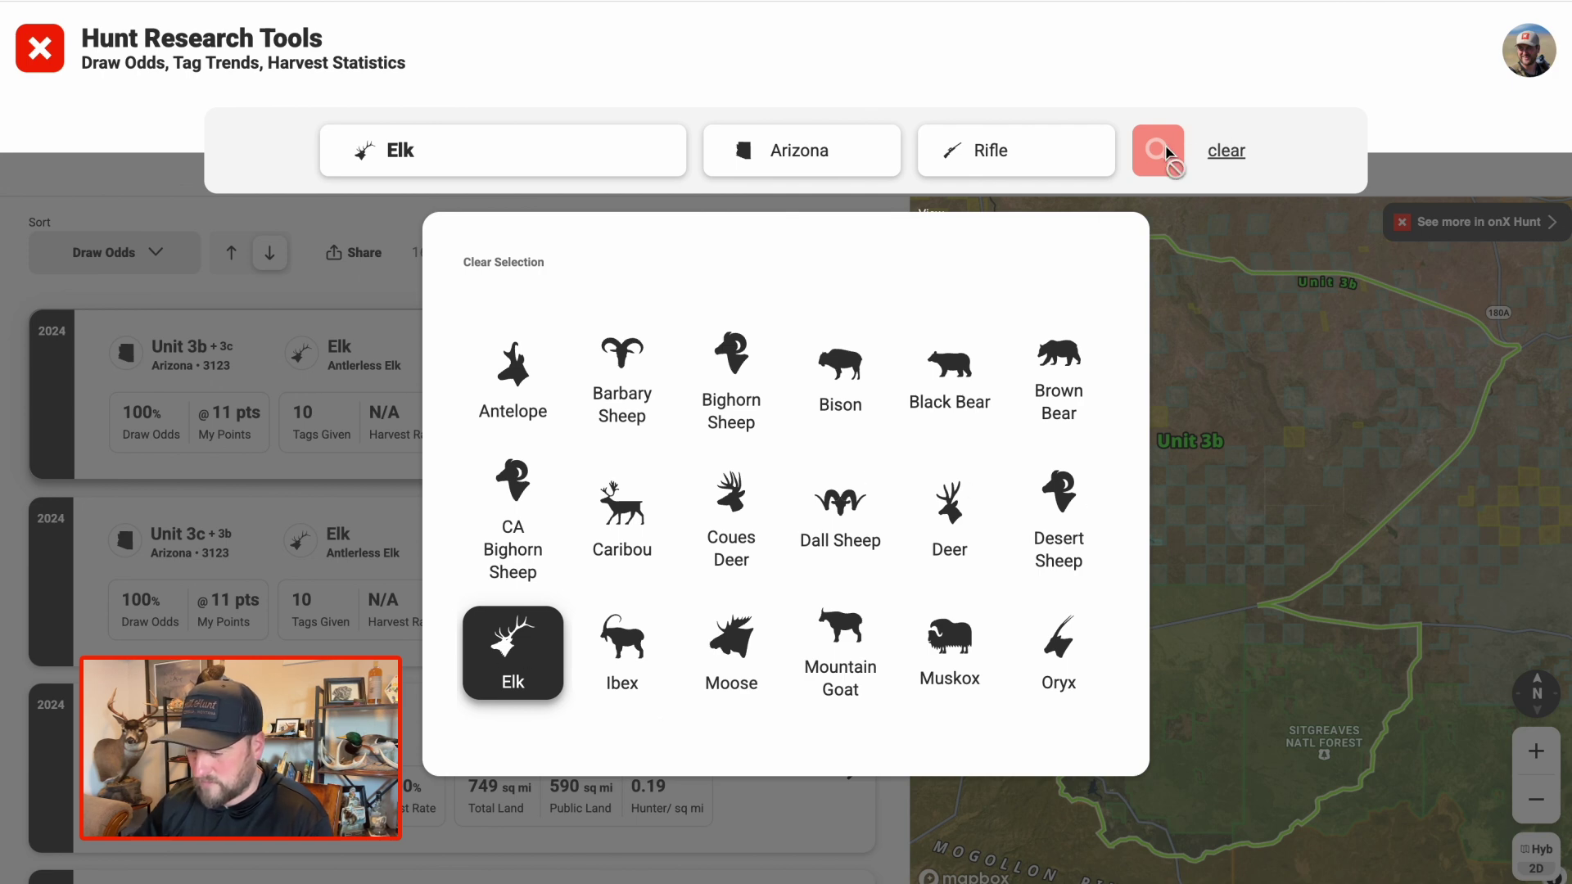
click(1238, 395)
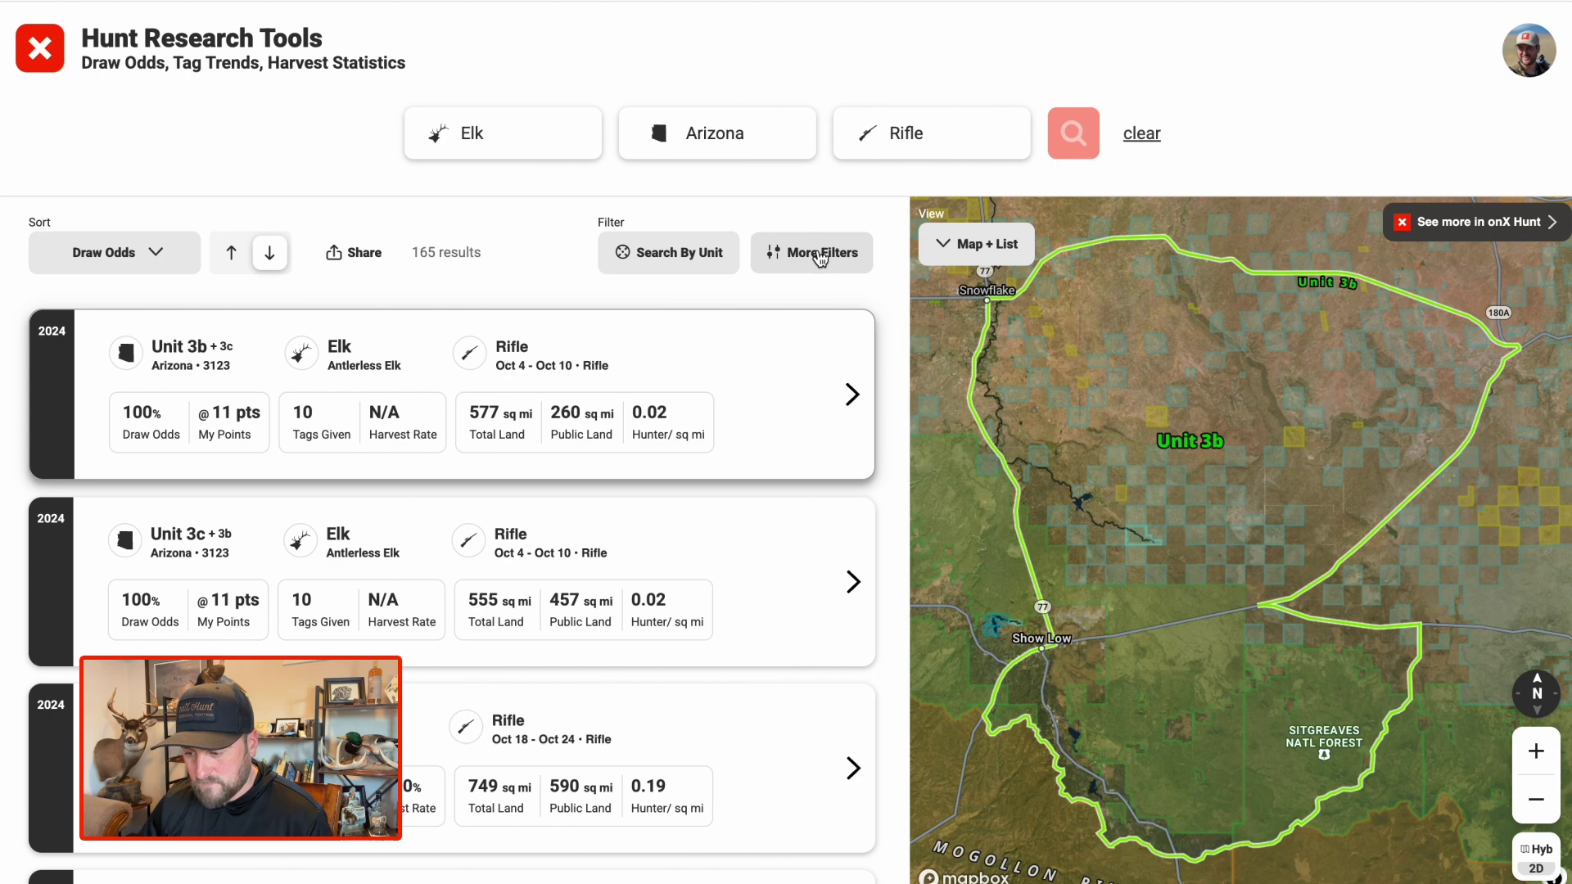
Filter the results to Male only with Rut Activity off, leaving 71 hunts.
click(819, 257)
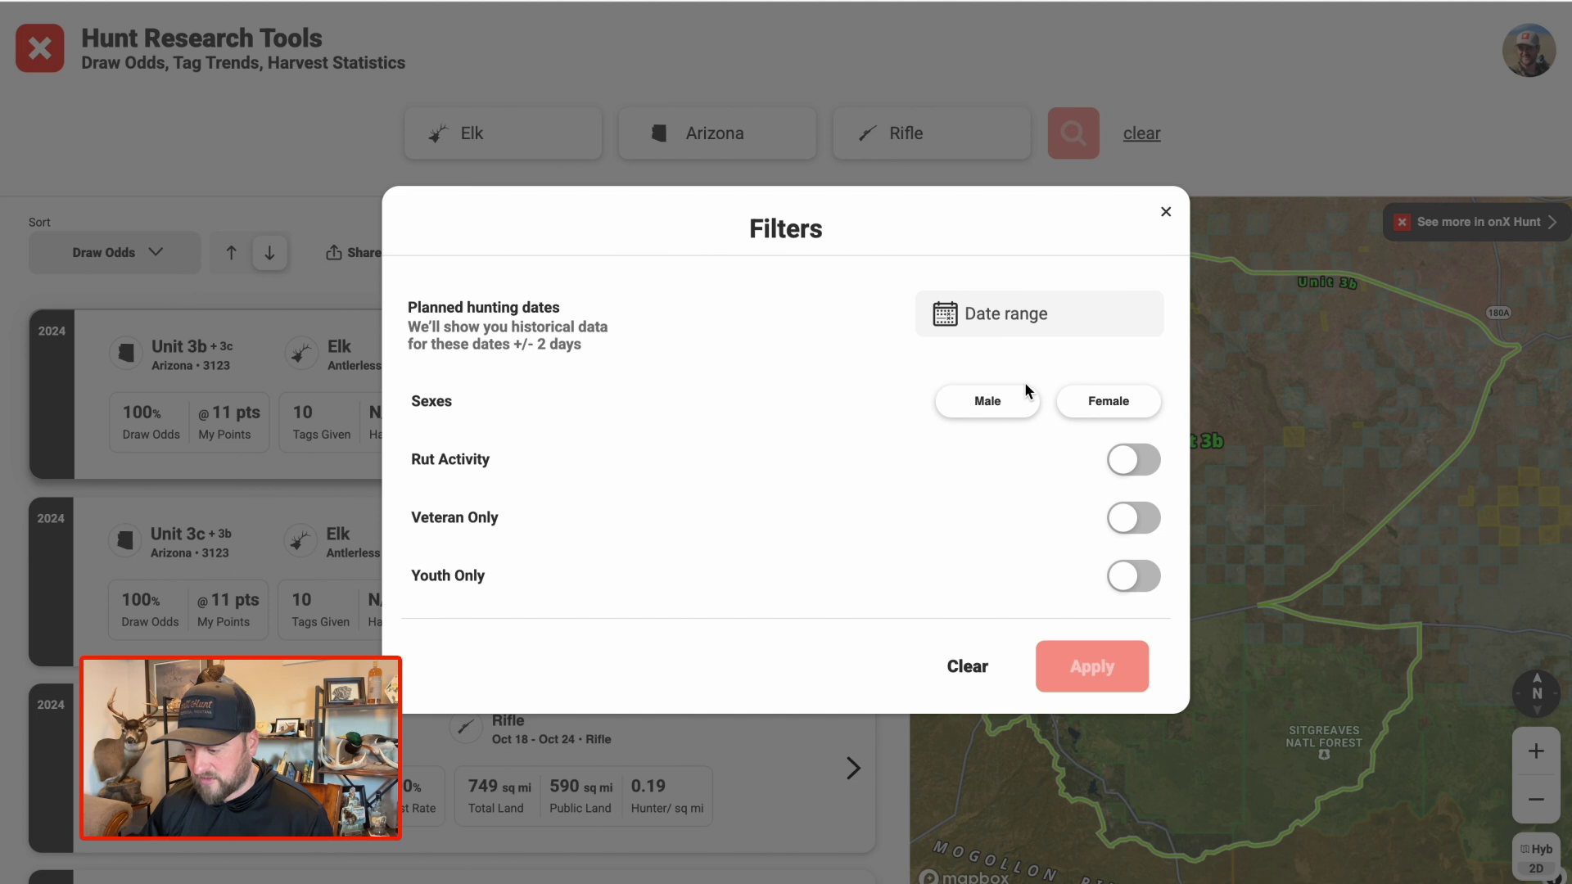
click(991, 403)
click(1127, 405)
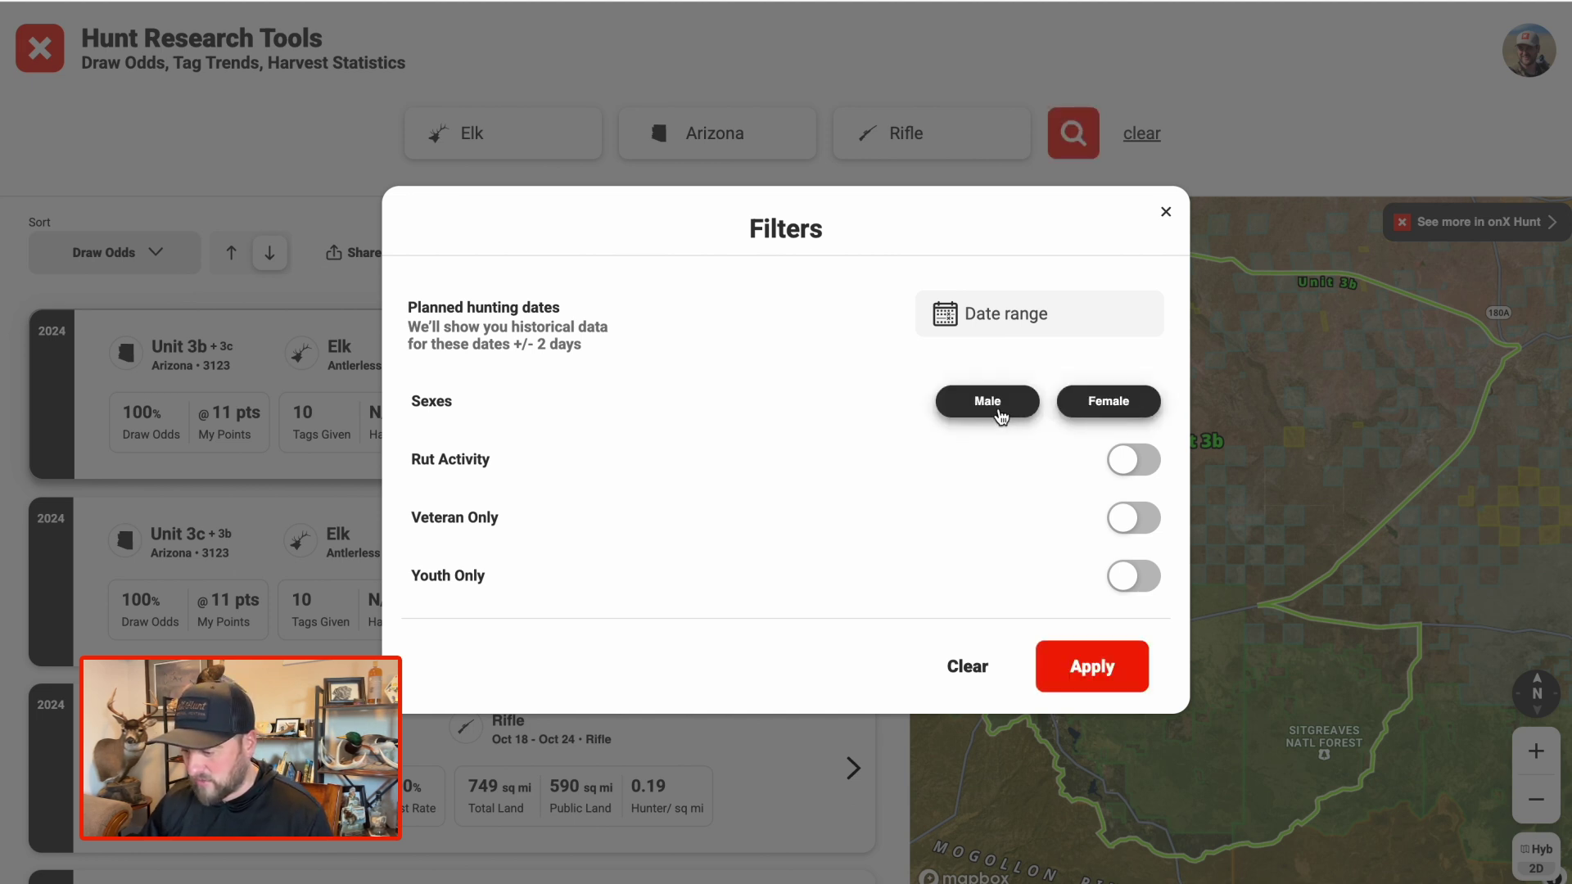
click(1118, 409)
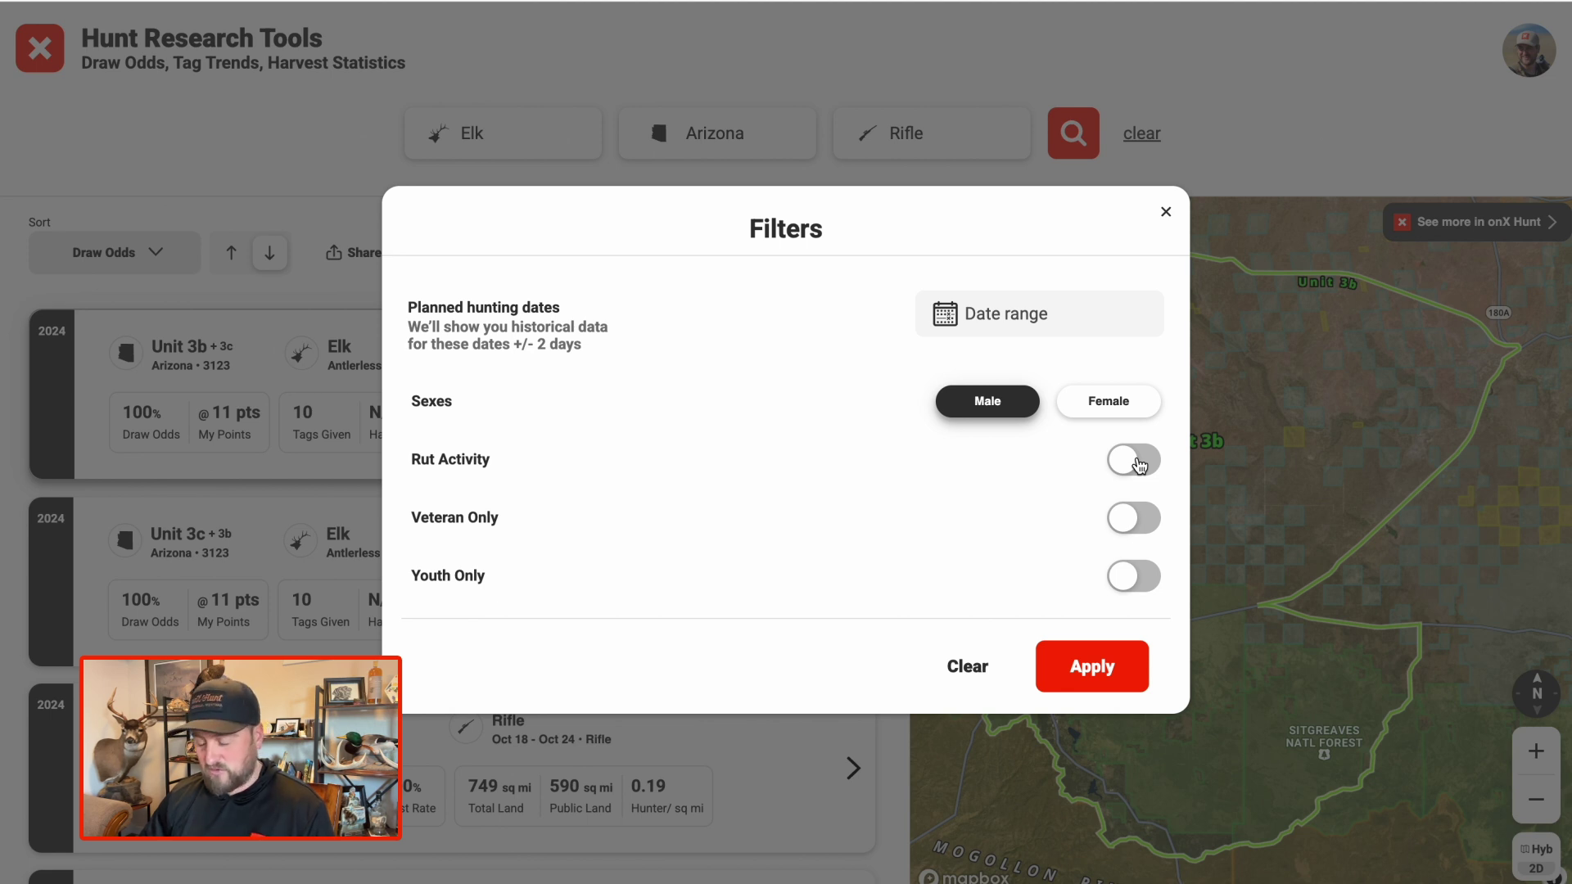
click(1139, 465)
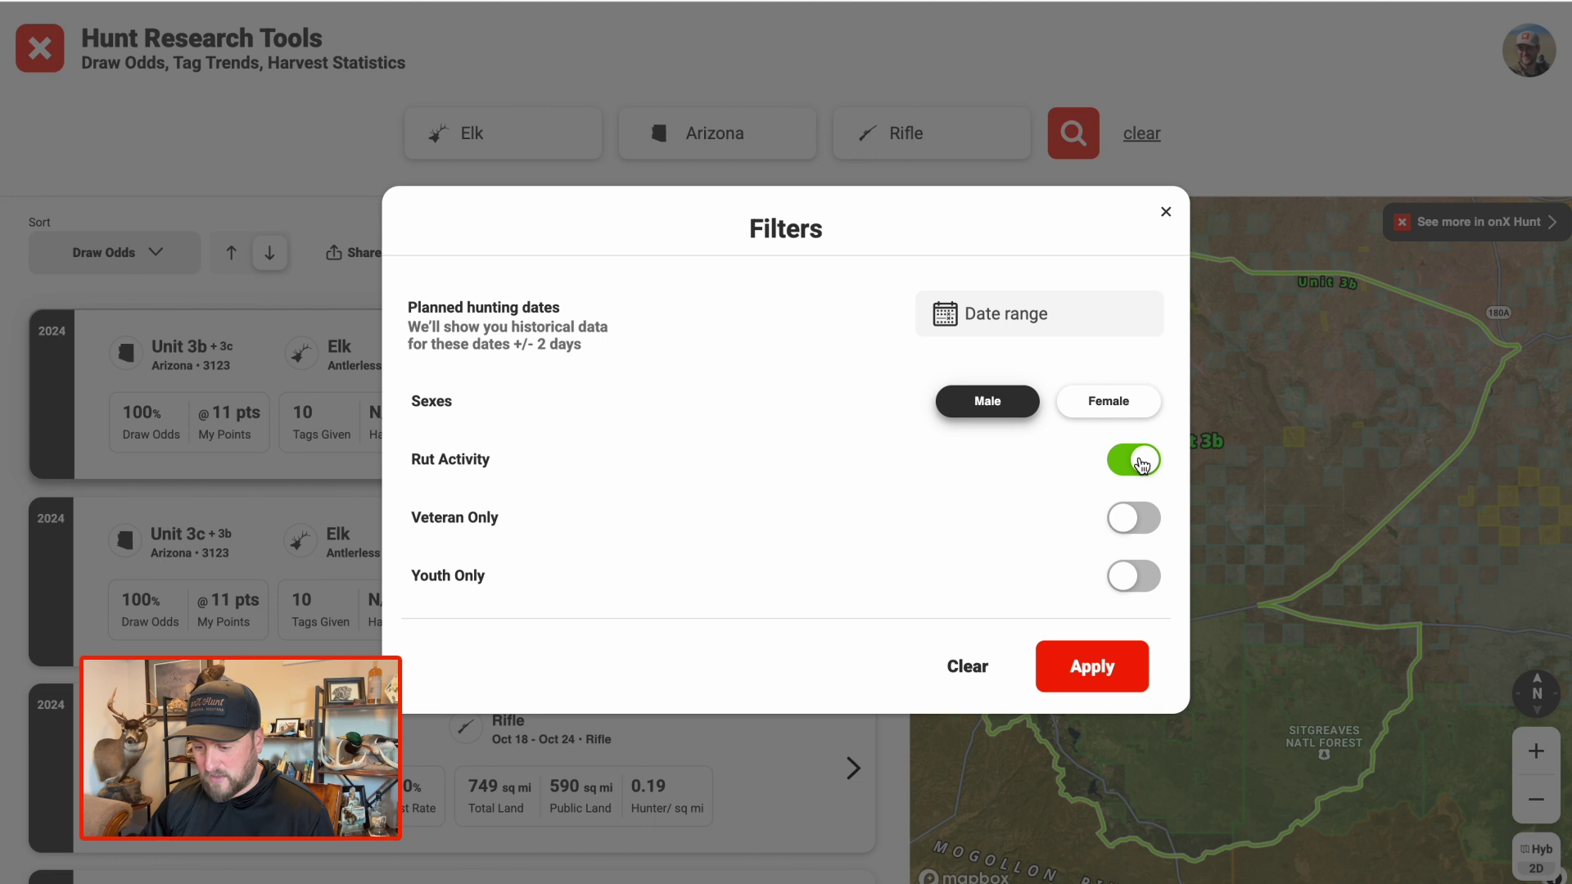
click(1141, 463)
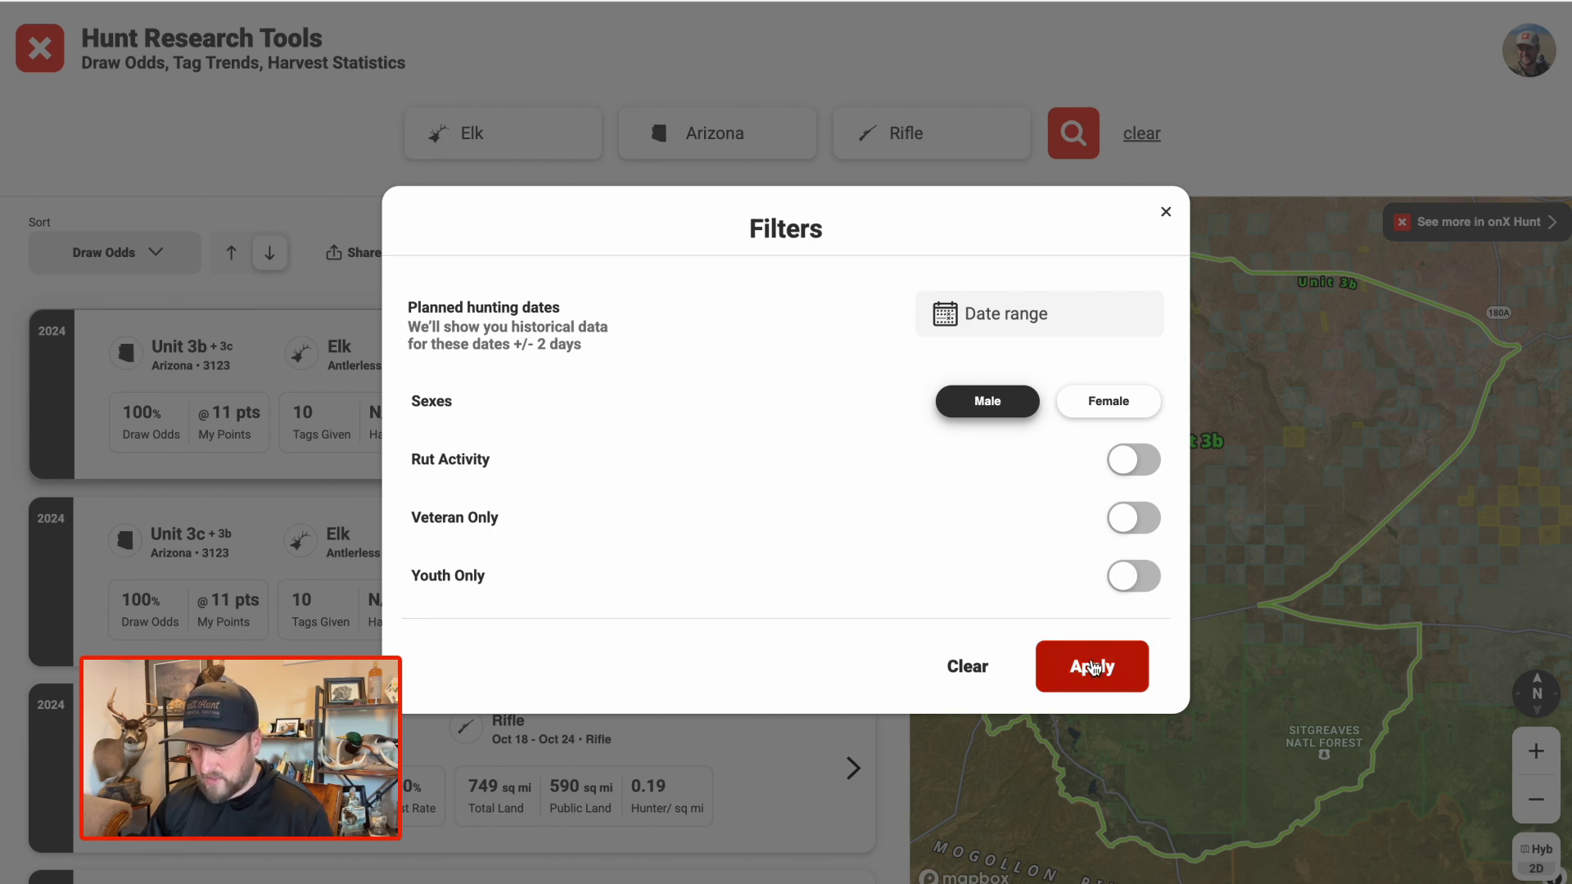
click(1092, 665)
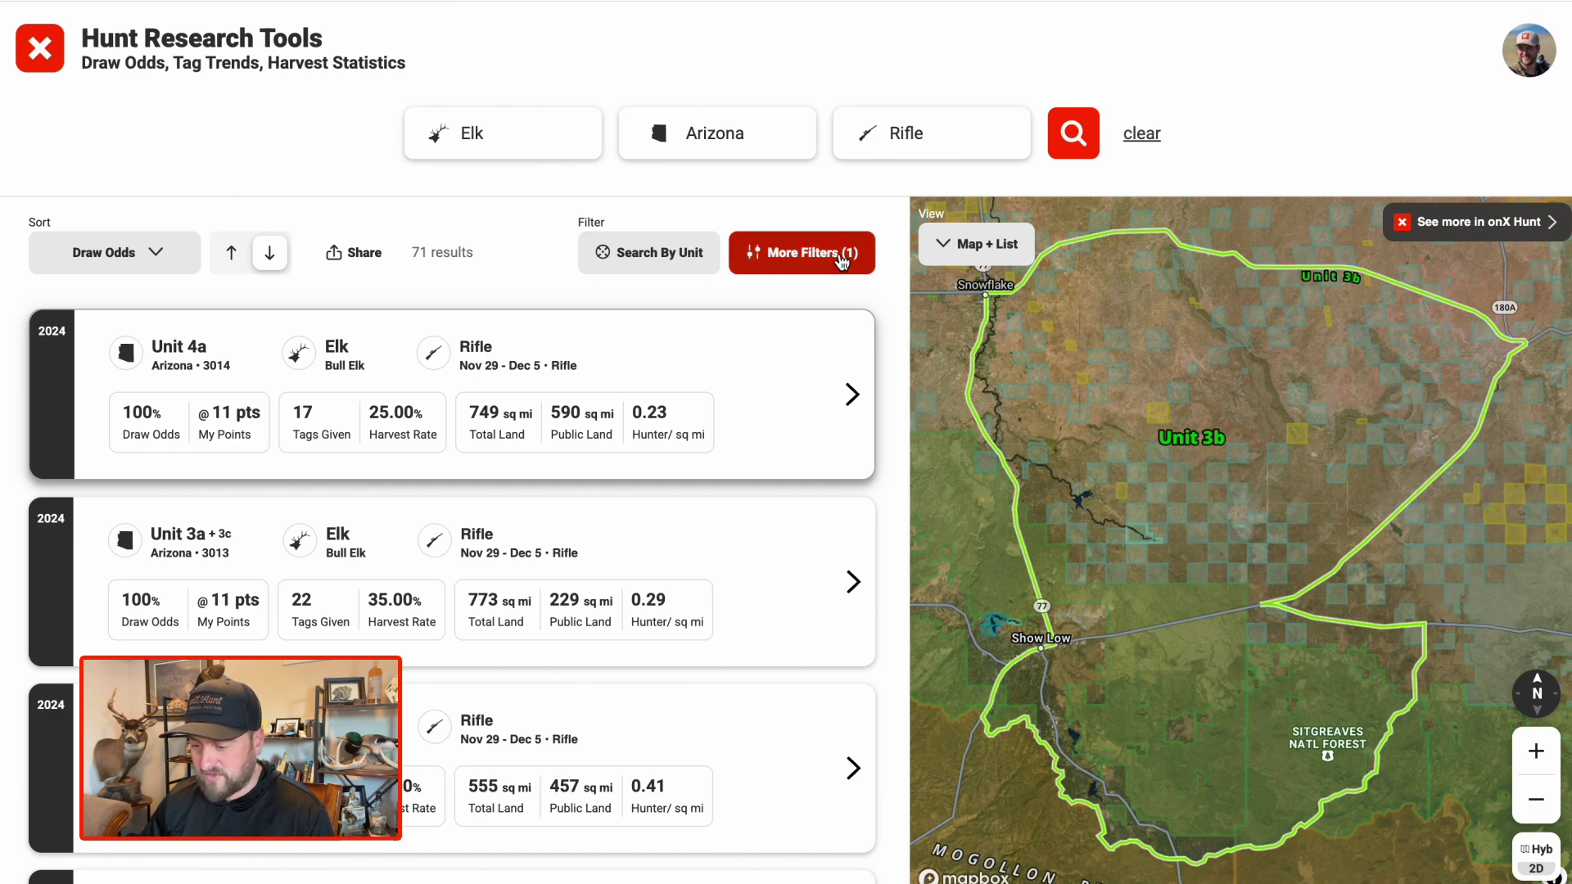
Reopen the More Filters dialog over the 71 bull elk results.
click(841, 260)
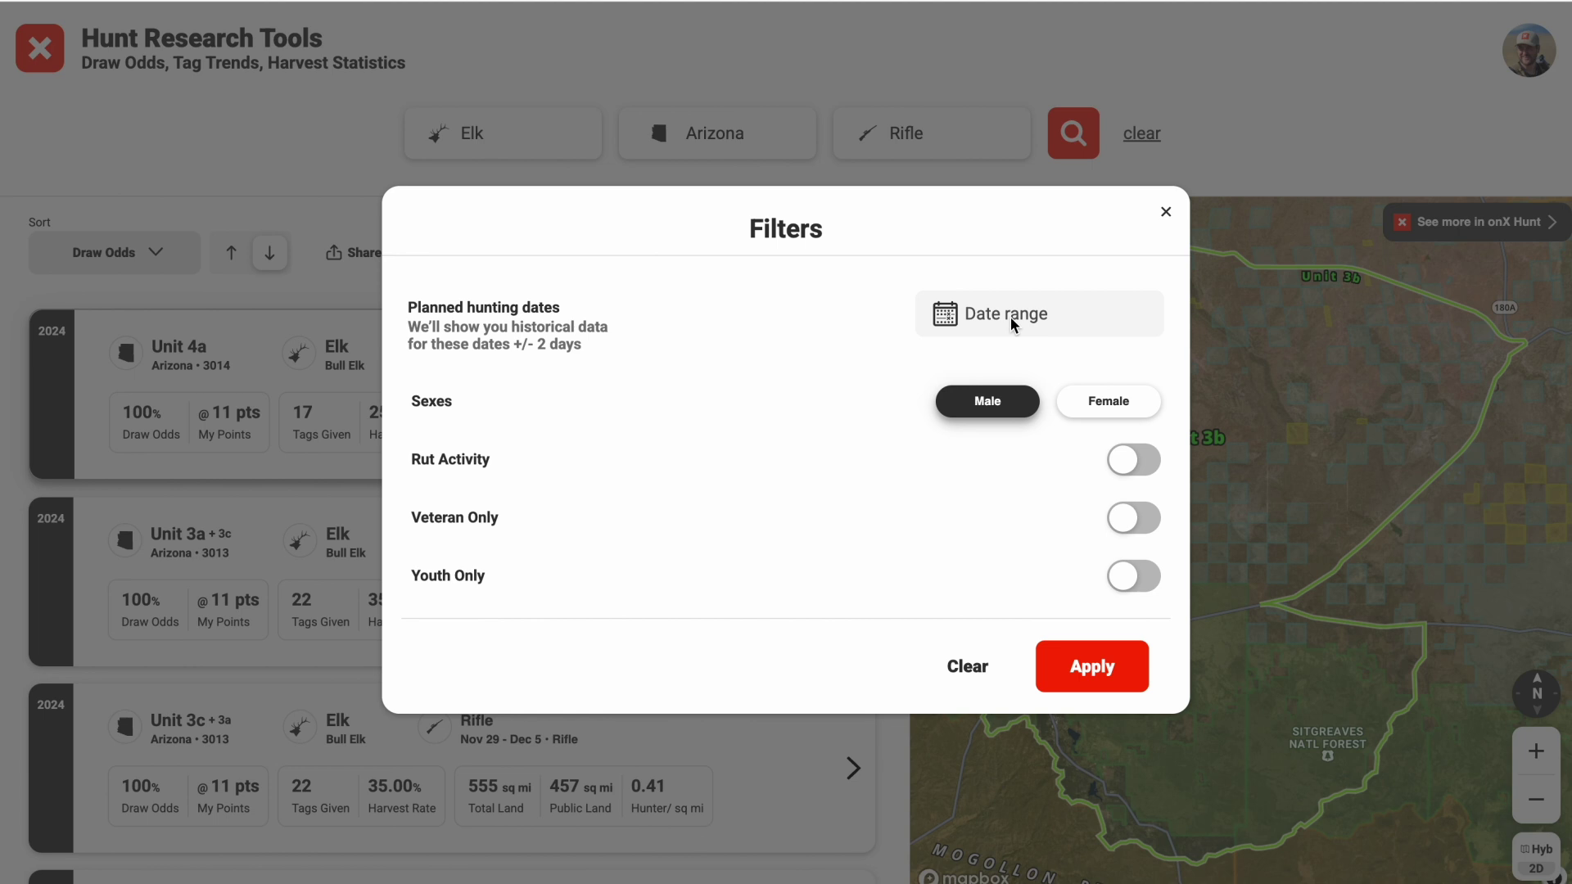
Apply a hunting date range of November 27 to December 31, 2025.
click(1014, 322)
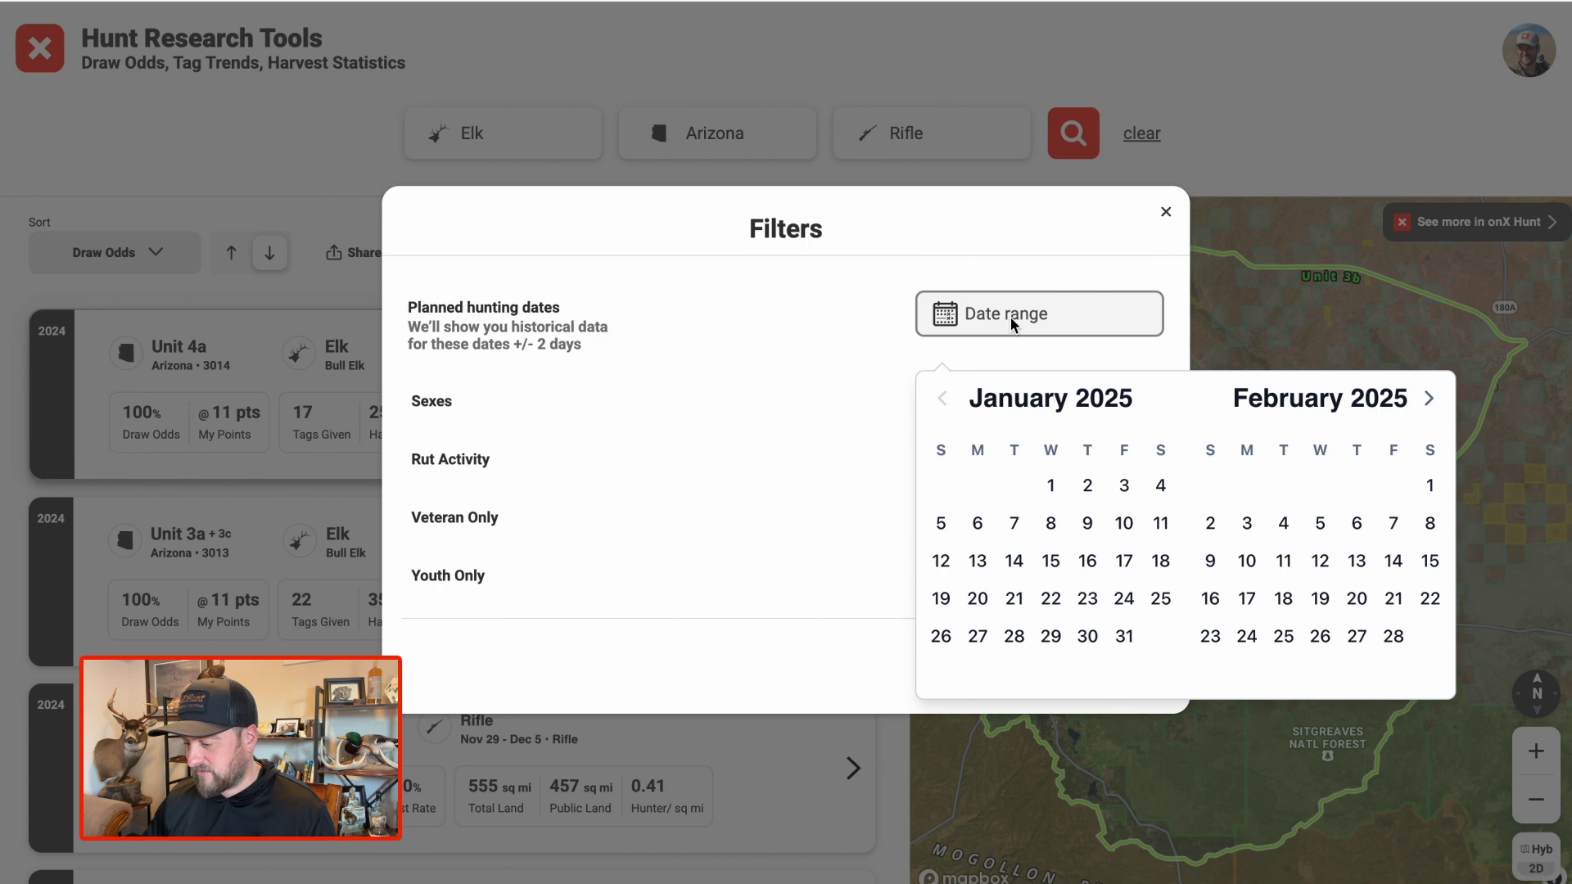
click(1428, 398)
click(1429, 399)
click(1428, 399)
click(1428, 399)
click(1428, 399)
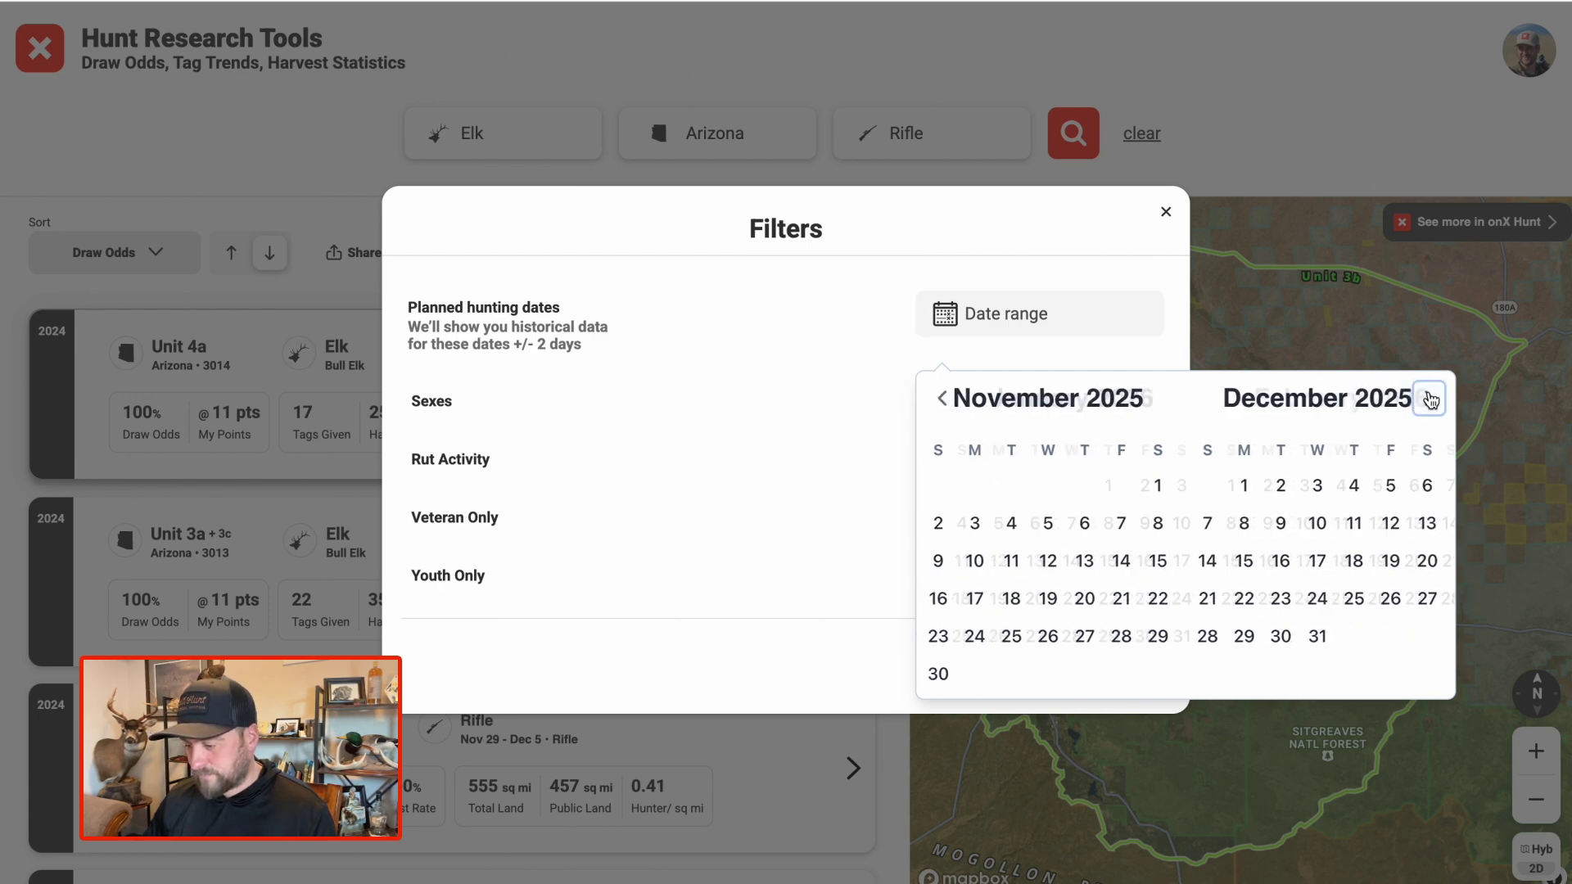
click(942, 399)
click(942, 399)
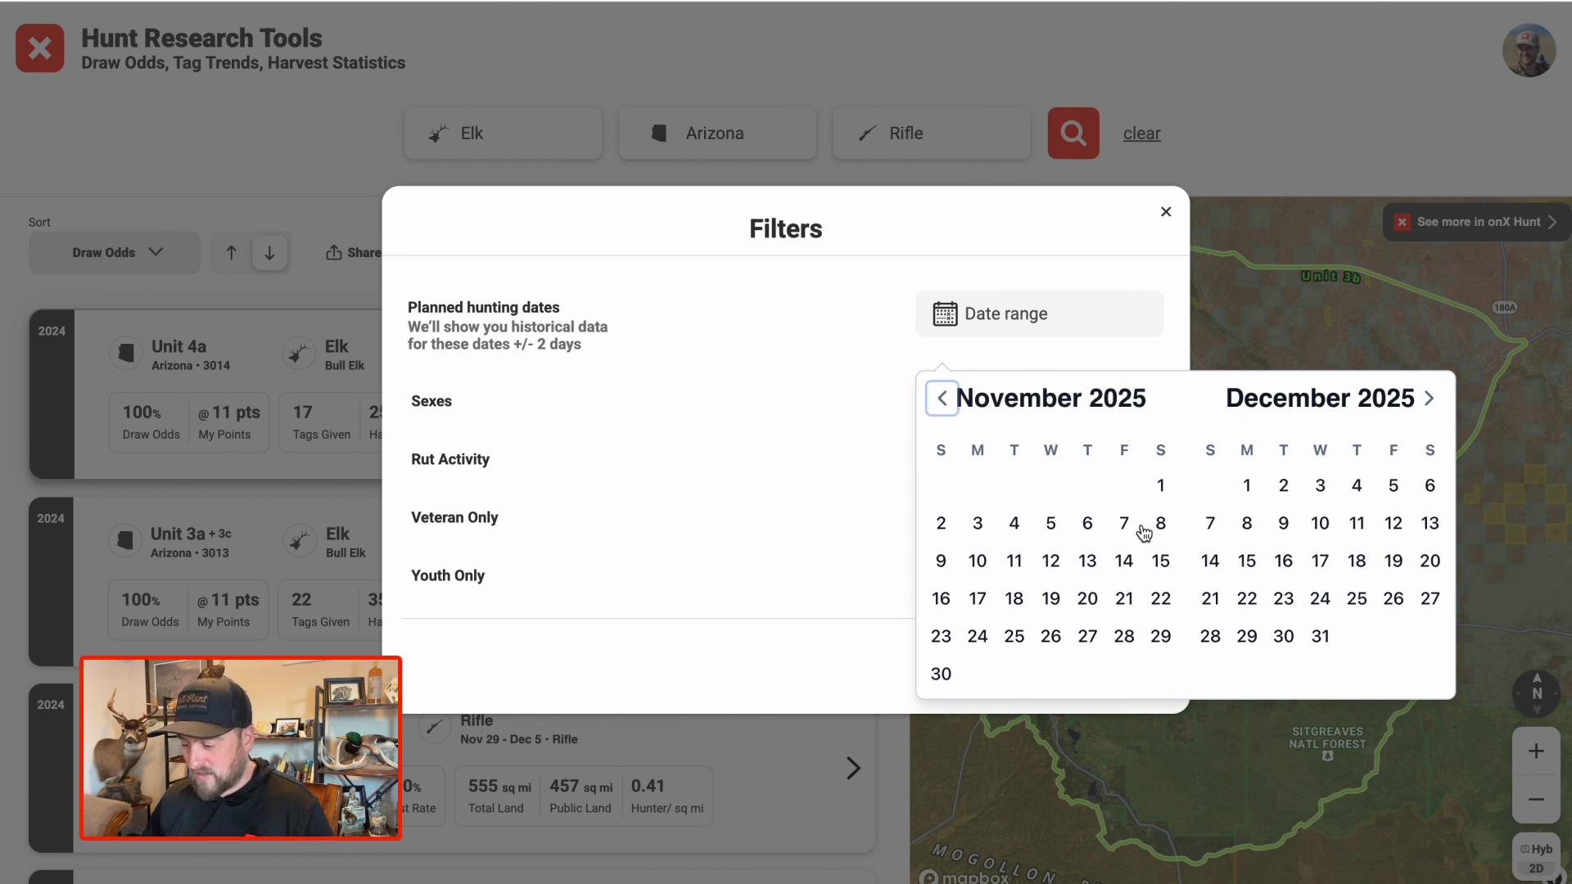
click(1100, 647)
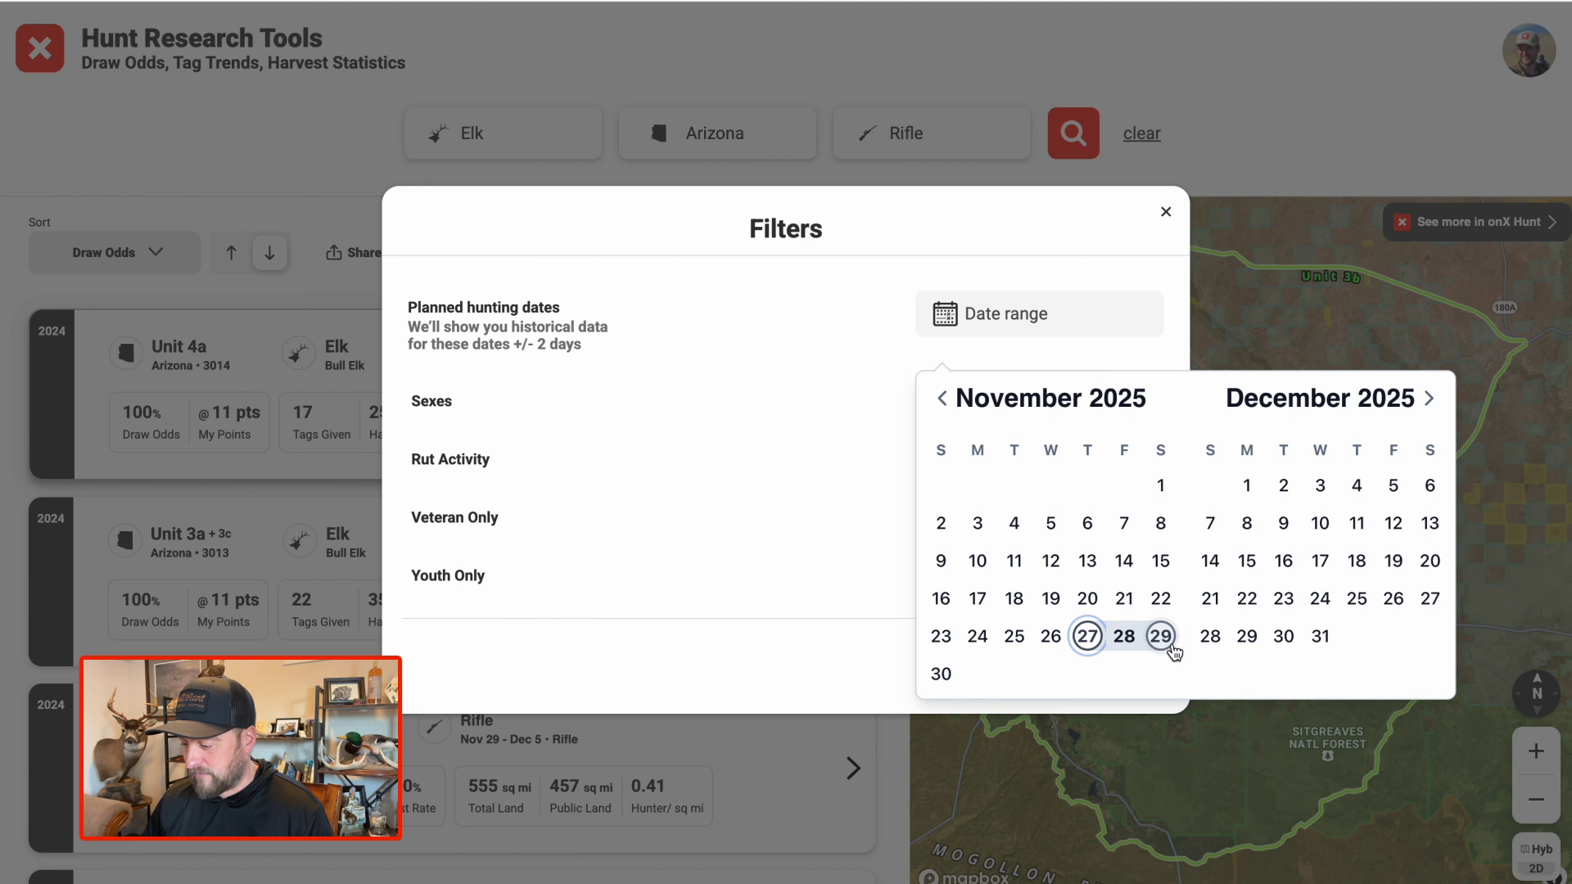
click(1318, 638)
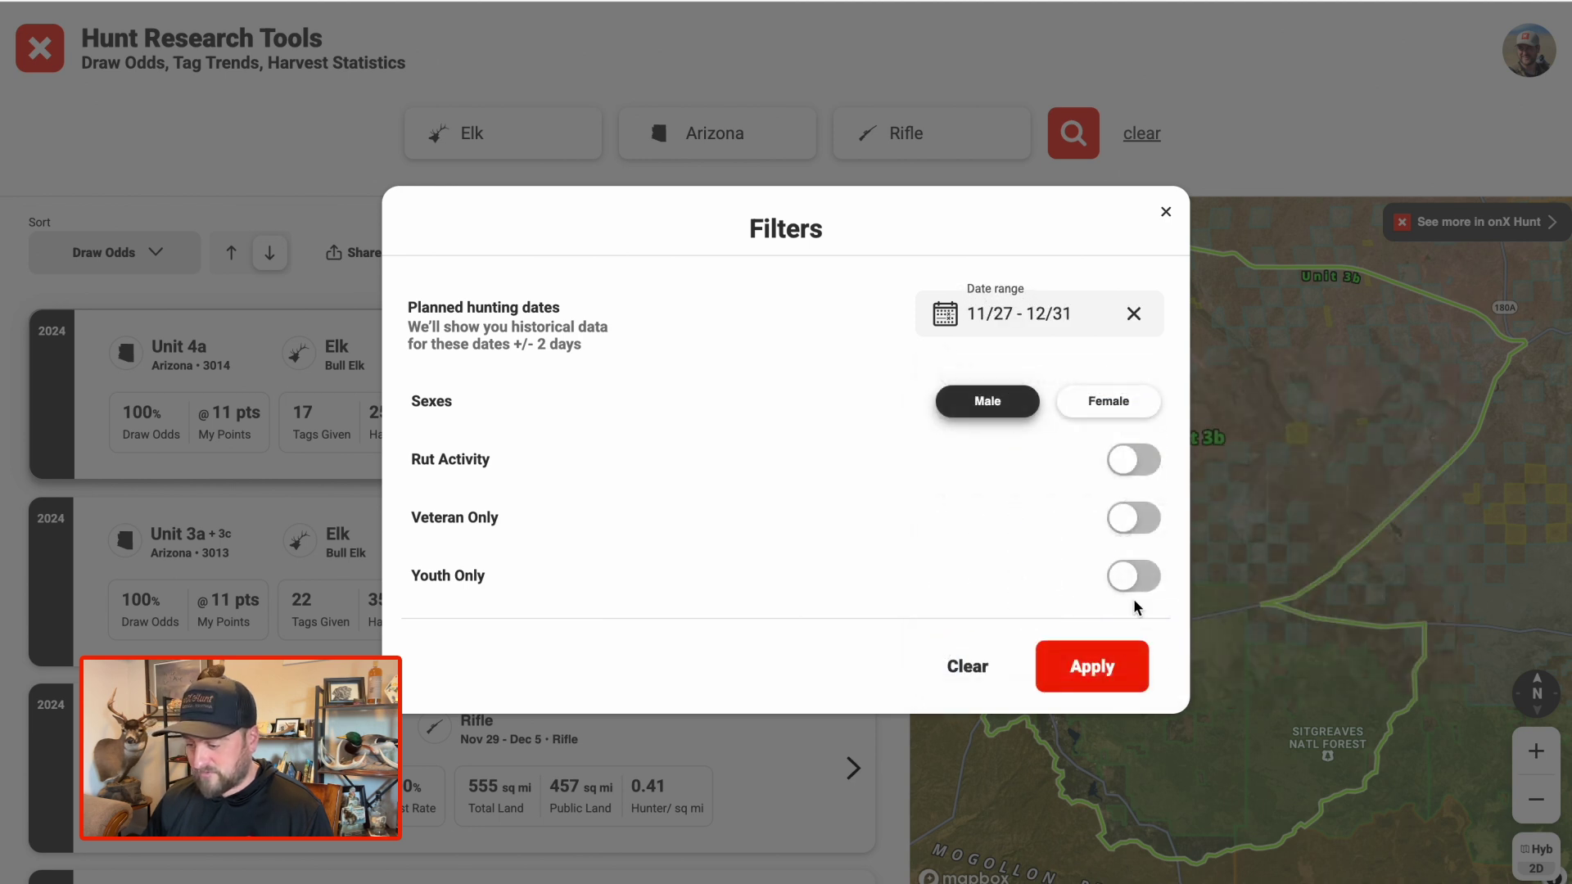
click(1097, 671)
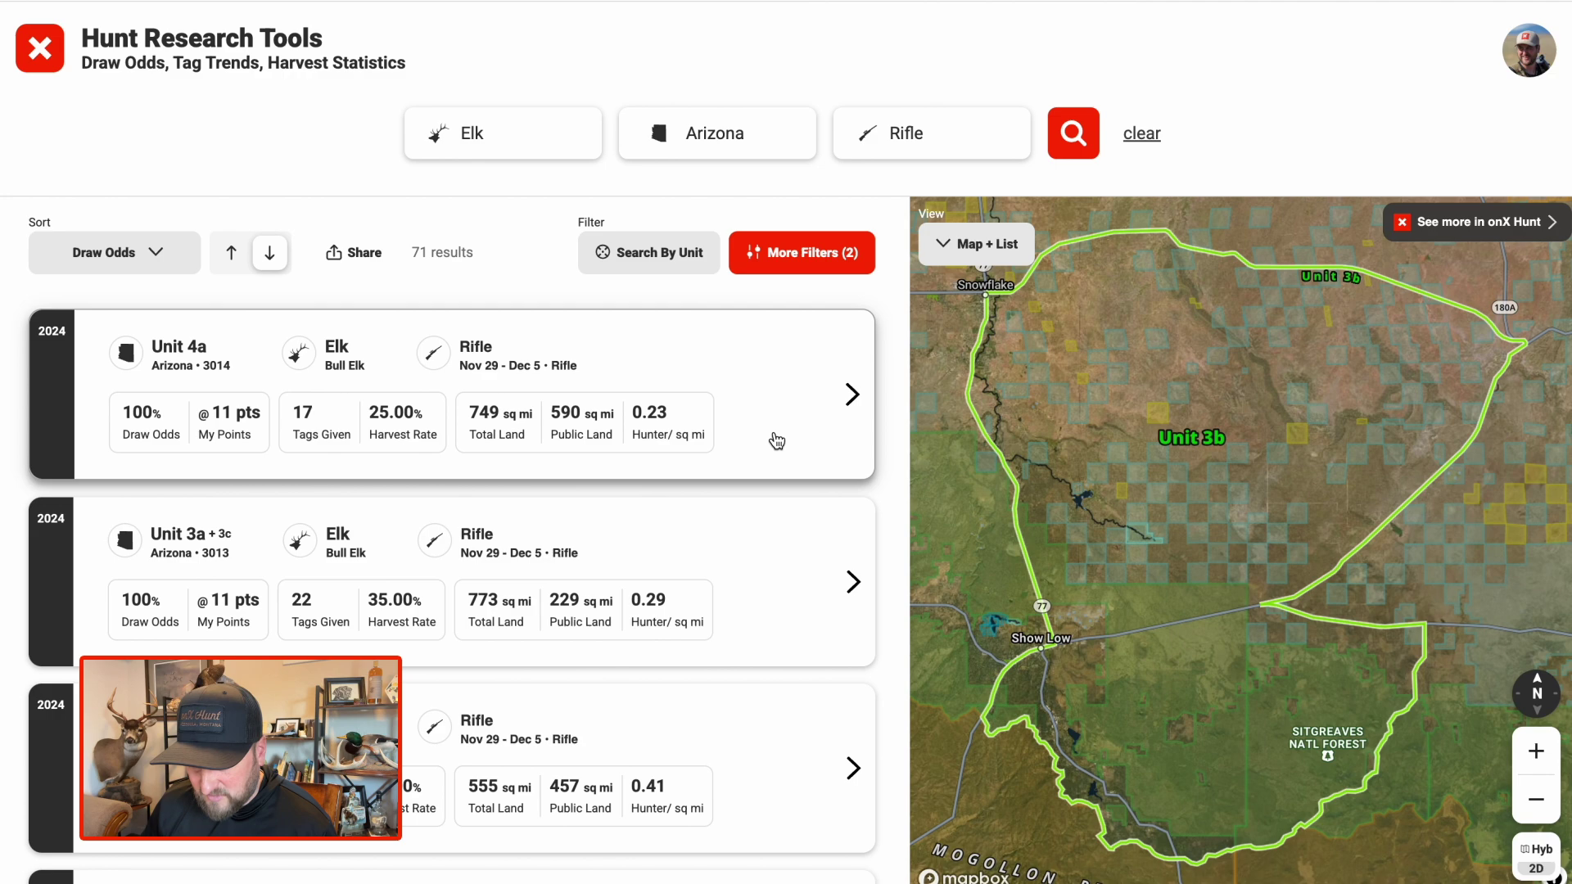
scroll(776, 442, down, 1)
scroll(776, 442, down, 5)
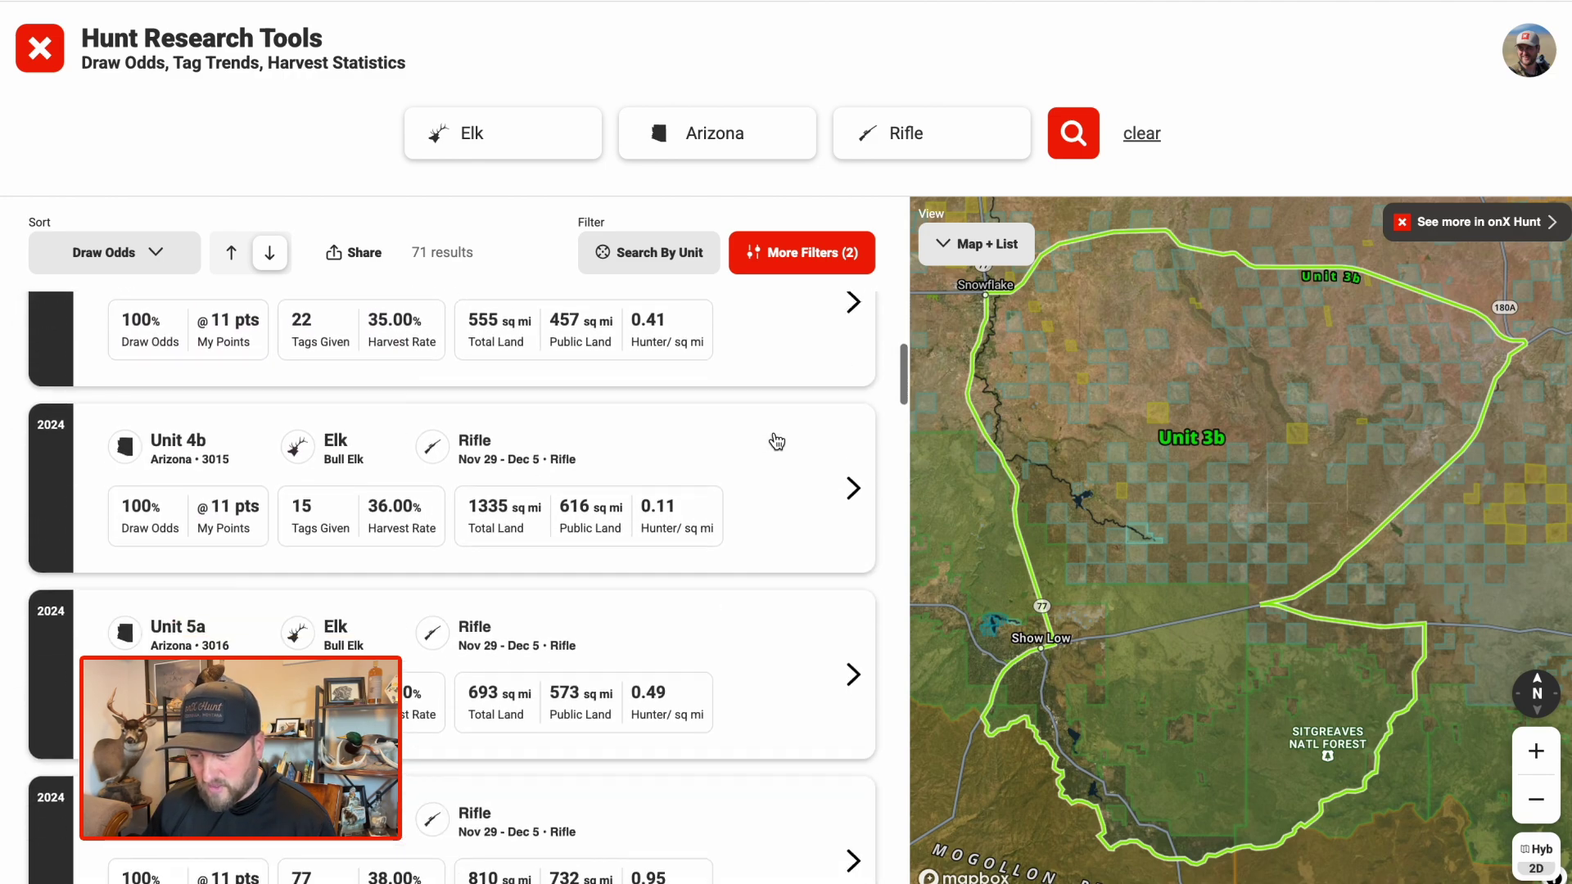
scroll(776, 443, down, 5)
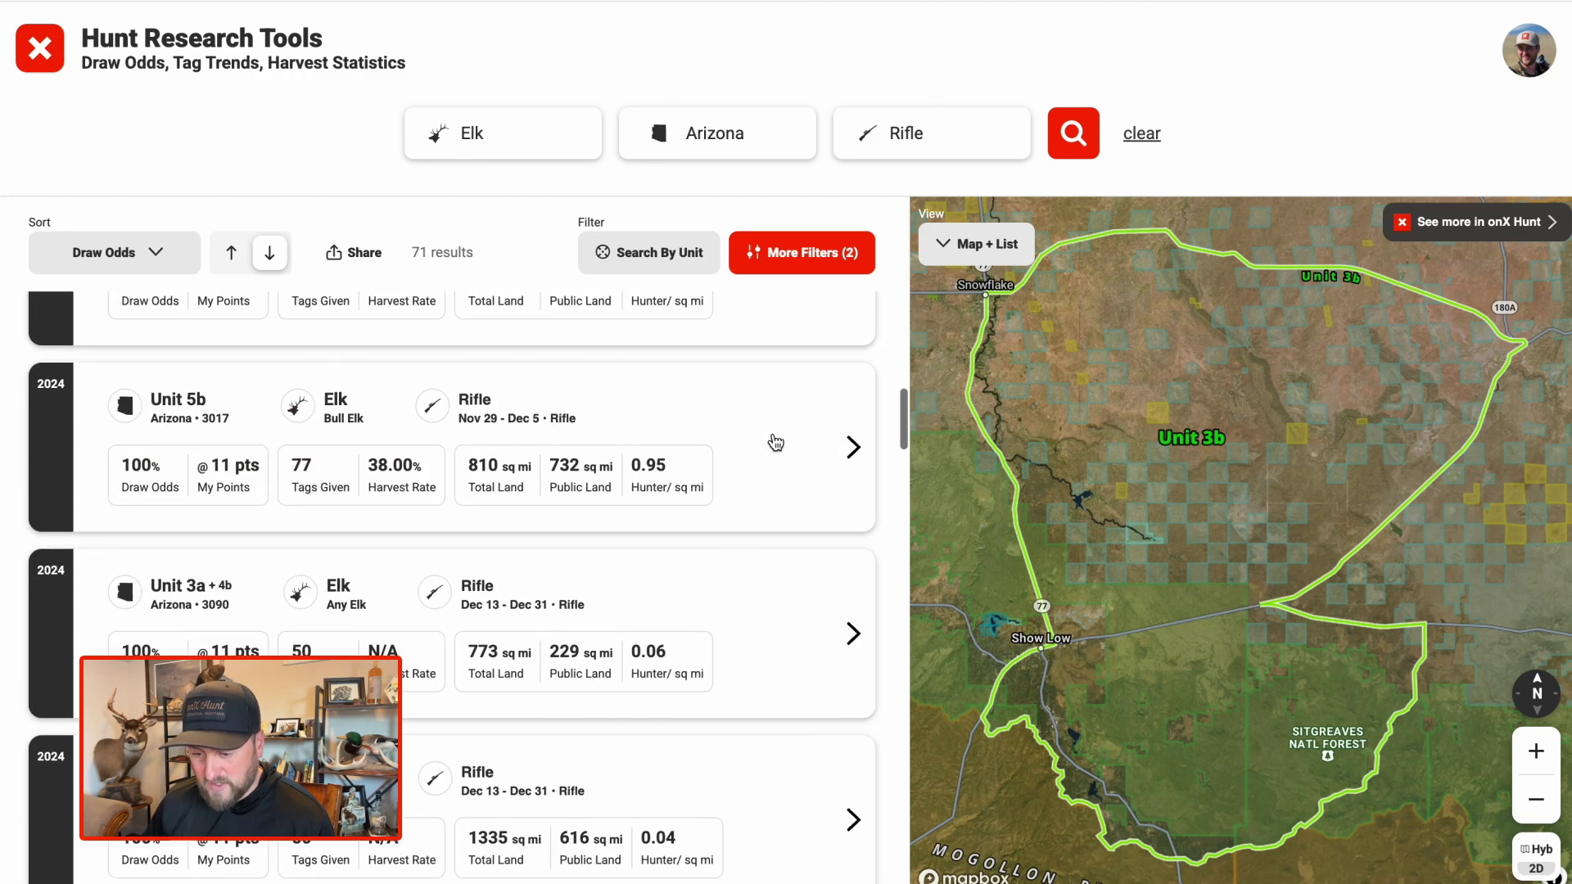
scroll(776, 443, down, 20)
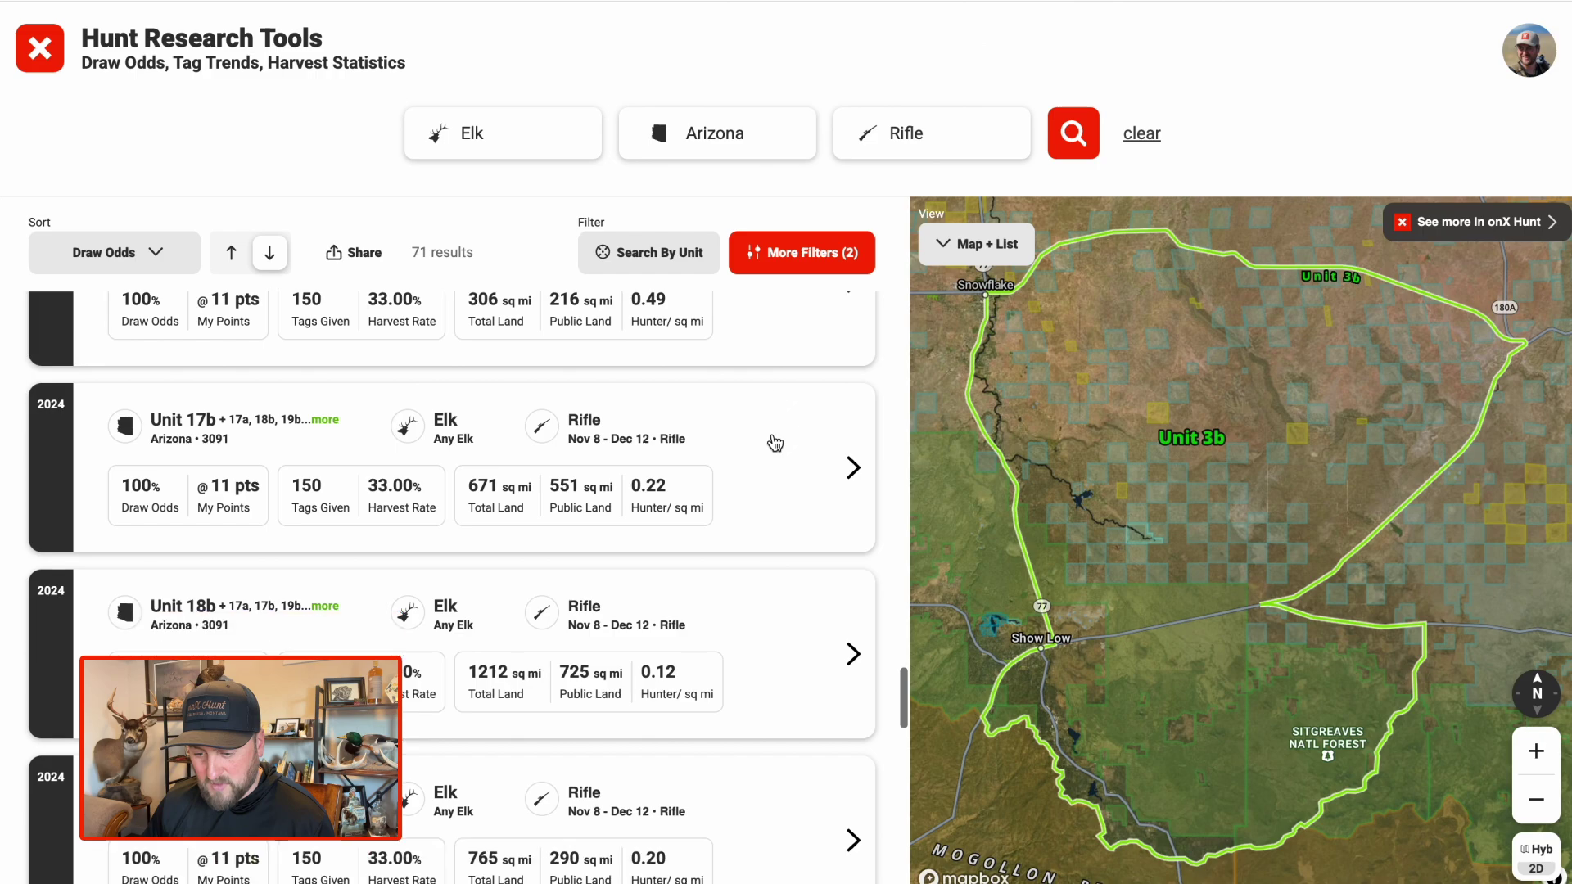
scroll(773, 442, up, 20)
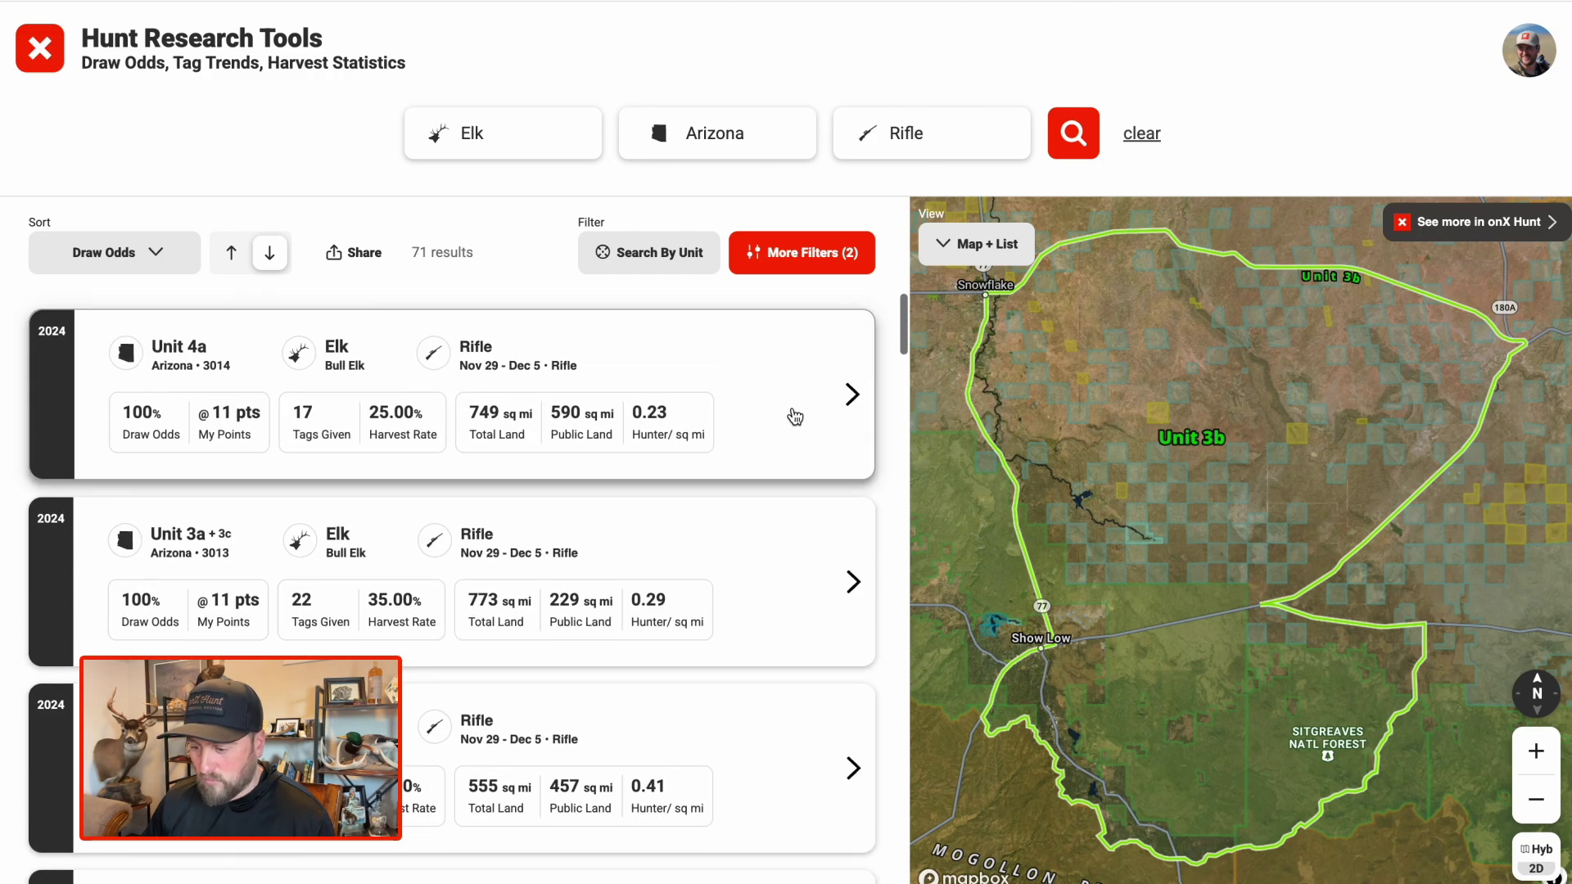